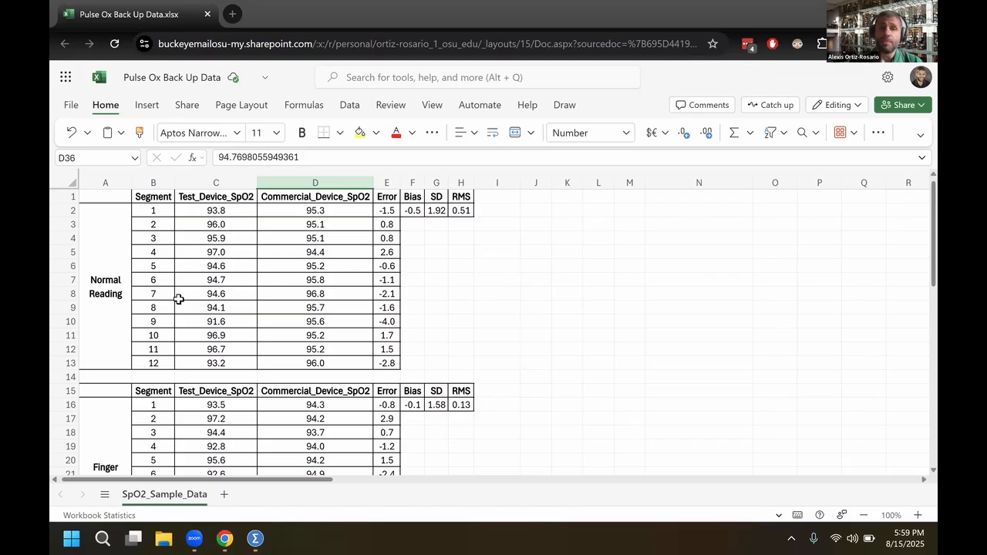
Examine the Normal, Finger Pinch and Improvised Reading blocks of the SpO2 sample data
click(120, 278)
scroll(121, 286, down, 3)
scroll(113, 302, down, 3)
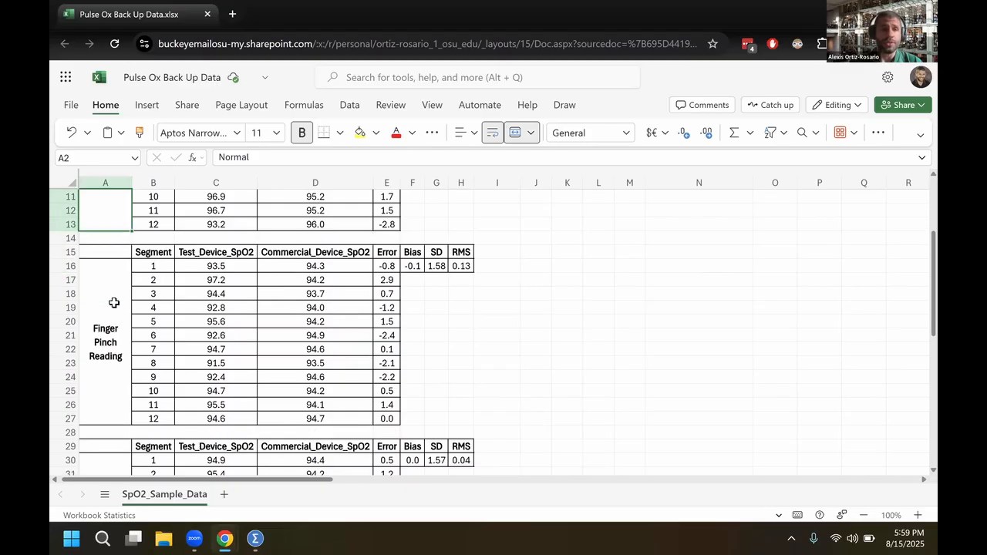
click(113, 301)
scroll(105, 332, down, 5)
click(106, 367)
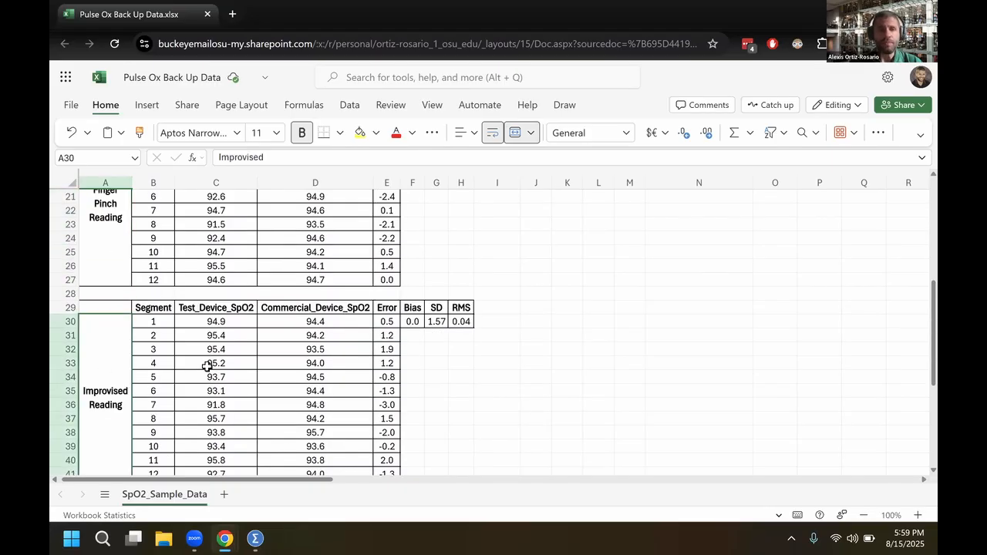
scroll(206, 366, up, 10)
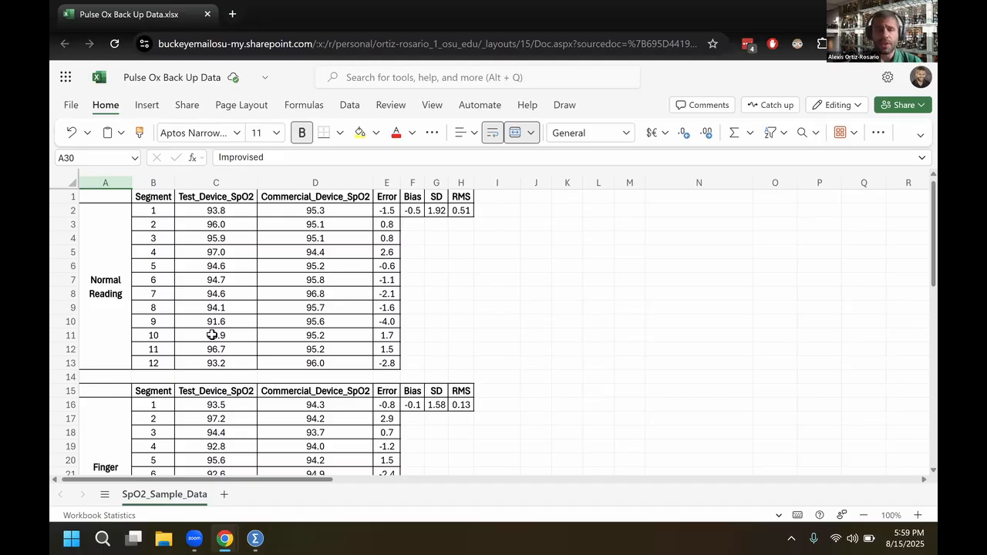
click(116, 300)
scroll(116, 370, down, 1)
click(114, 381)
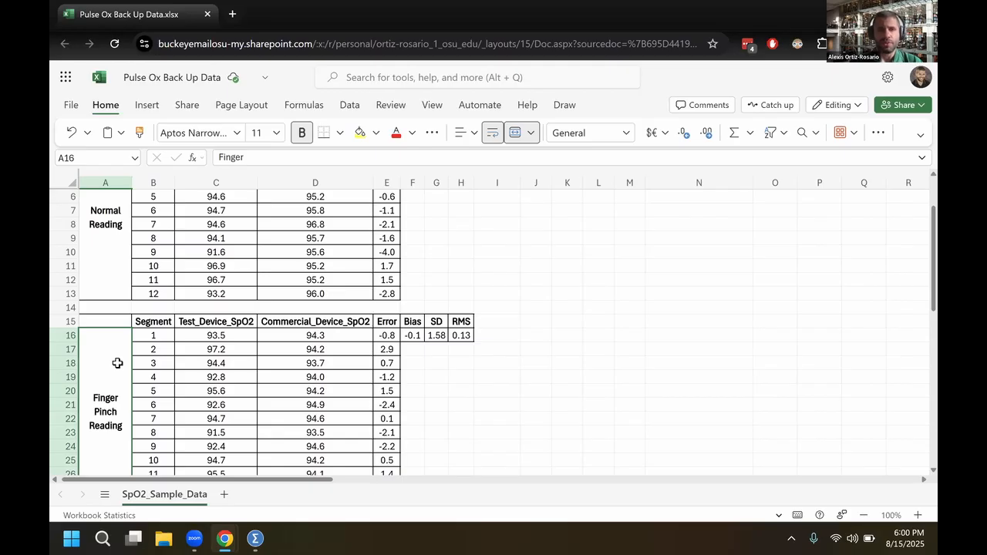
scroll(117, 363, up, 2)
click(120, 310)
scroll(116, 322, down, 5)
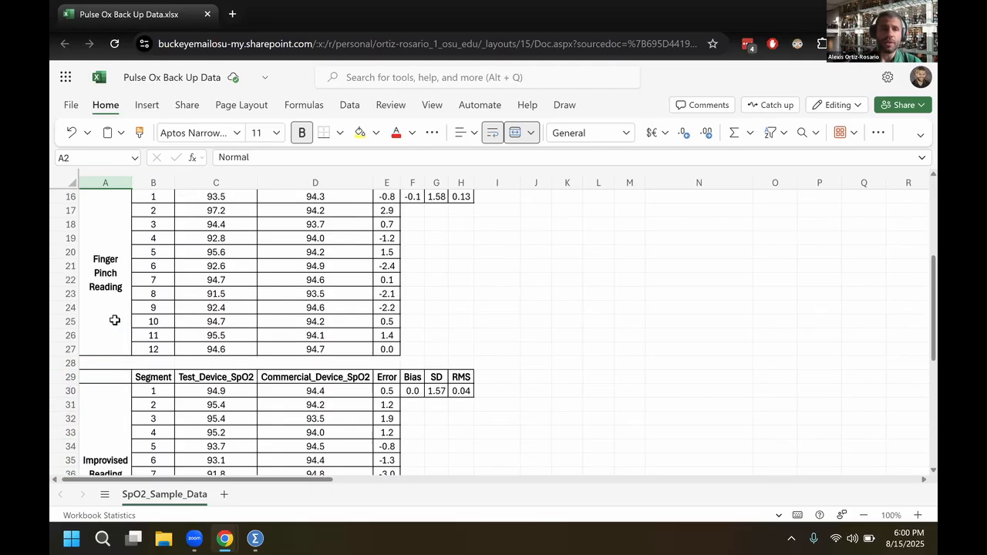
click(114, 320)
scroll(115, 377, down, 2)
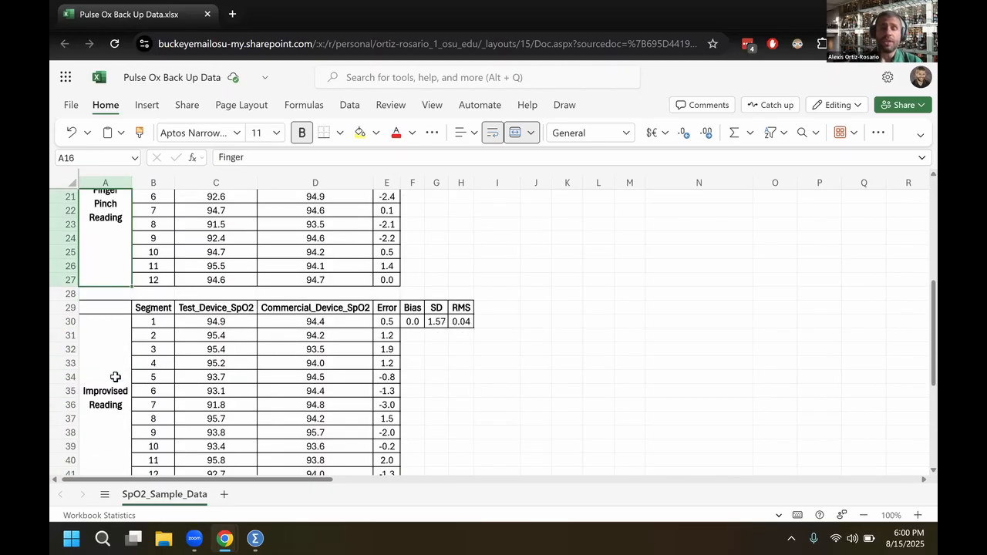
click(114, 376)
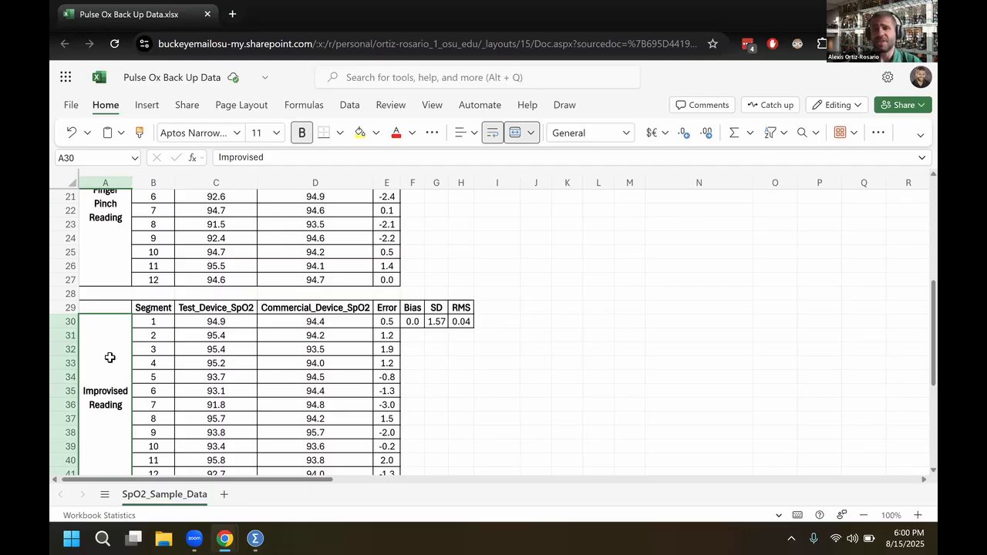
scroll(116, 354, up, 5)
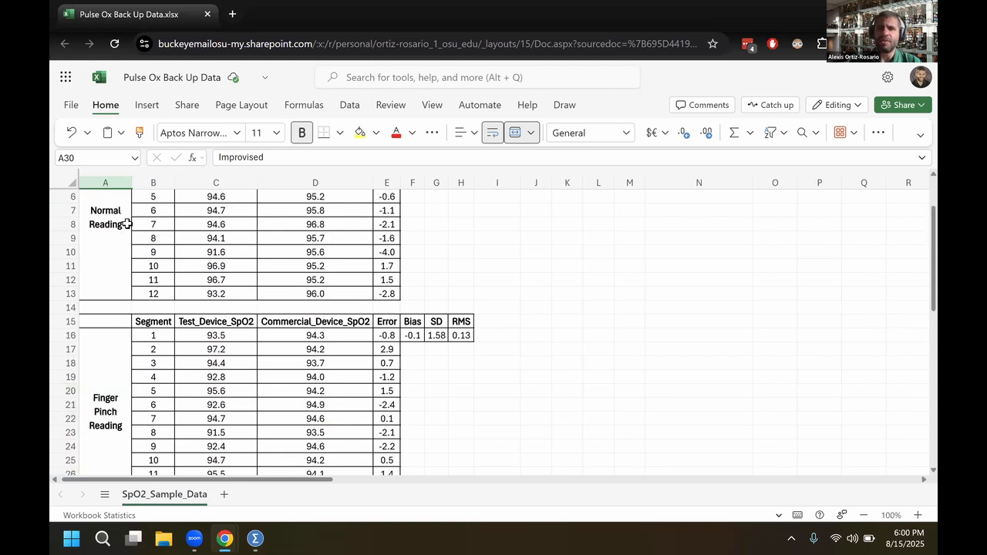
scroll(123, 366, down, 5)
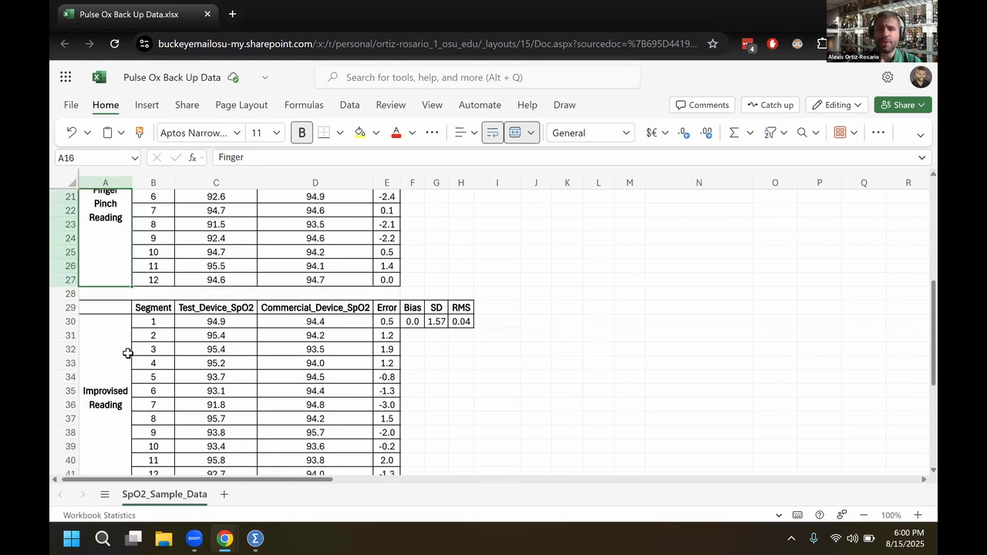
scroll(131, 358, up, 7)
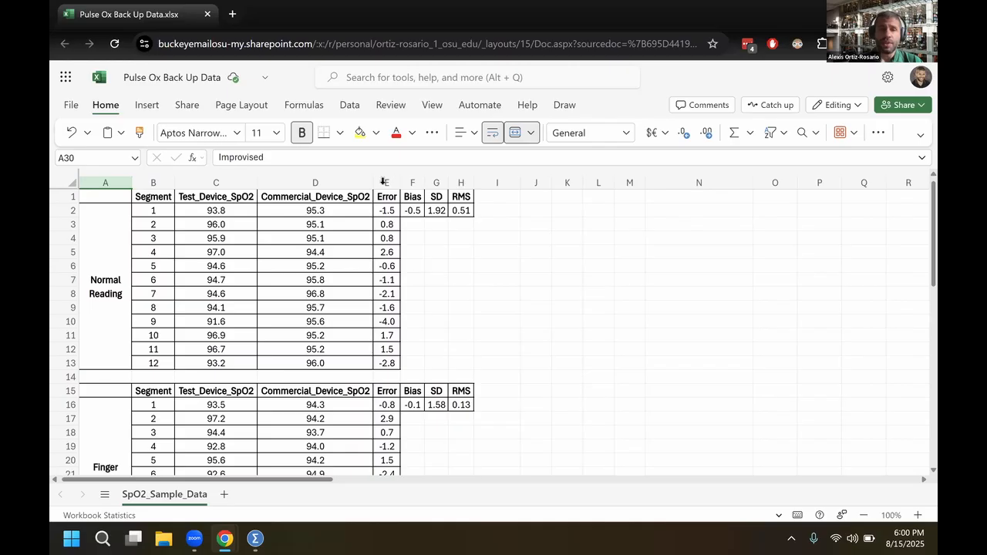
Review the Error through RMS columns and the Normal Reading values of the test and commercial devices
drag(386, 183, 461, 182)
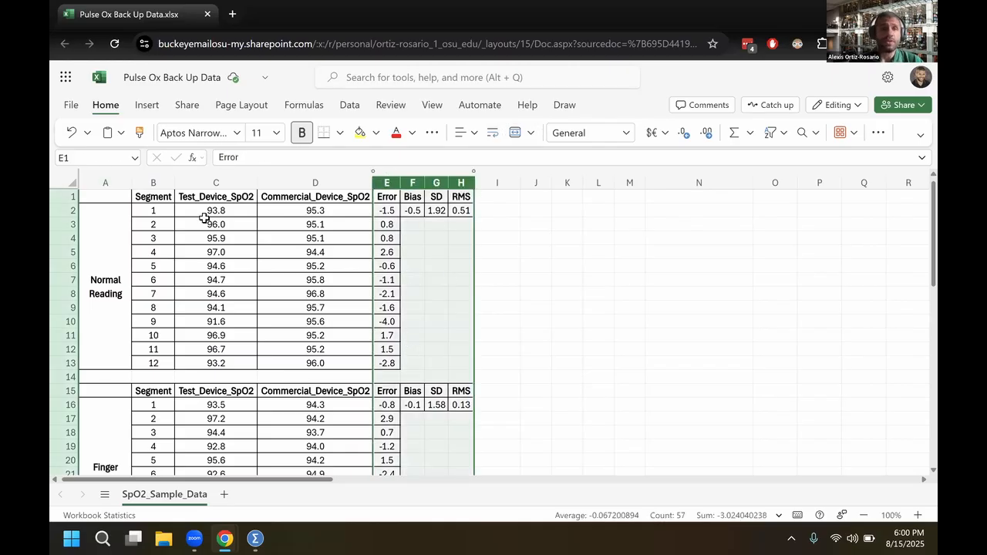
drag(206, 210, 212, 358)
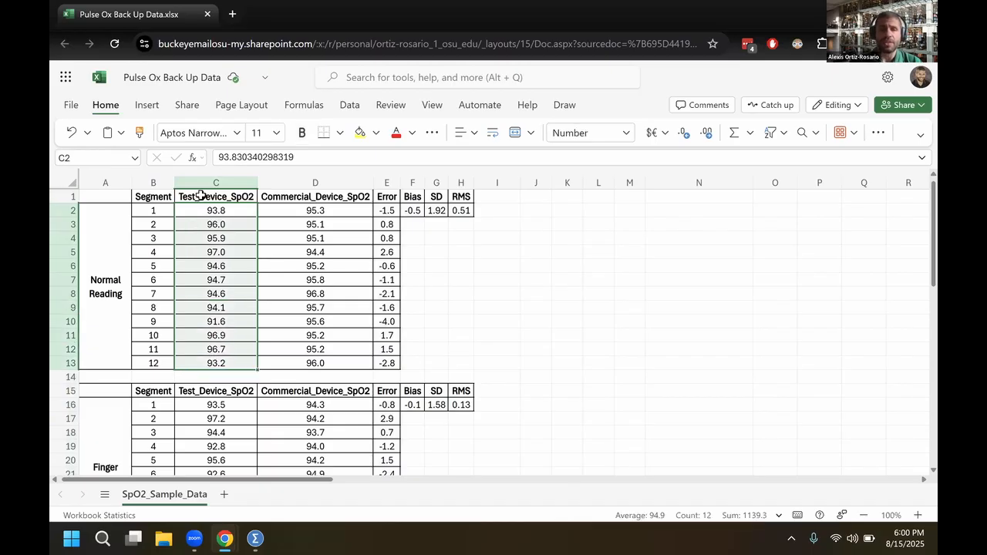
click(206, 210)
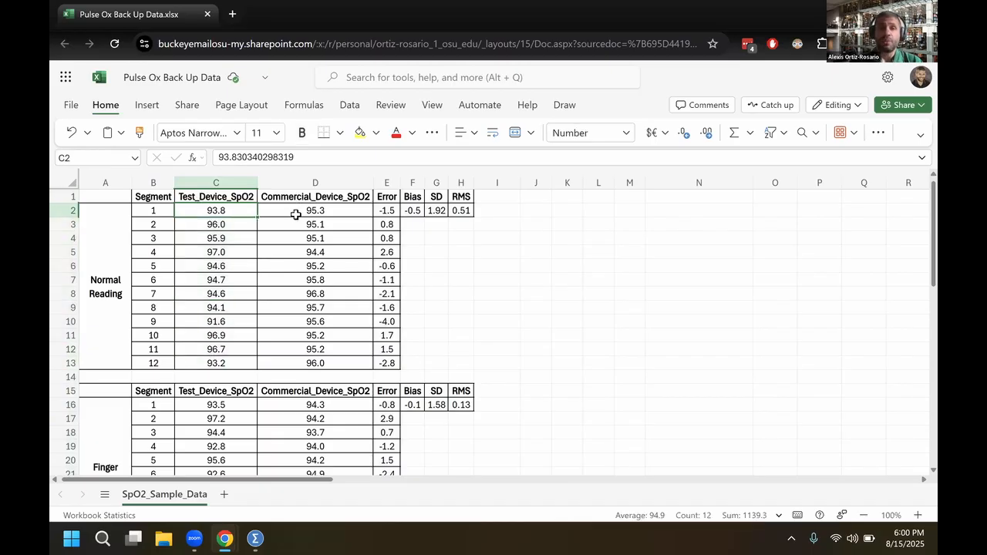
drag(295, 215, 279, 363)
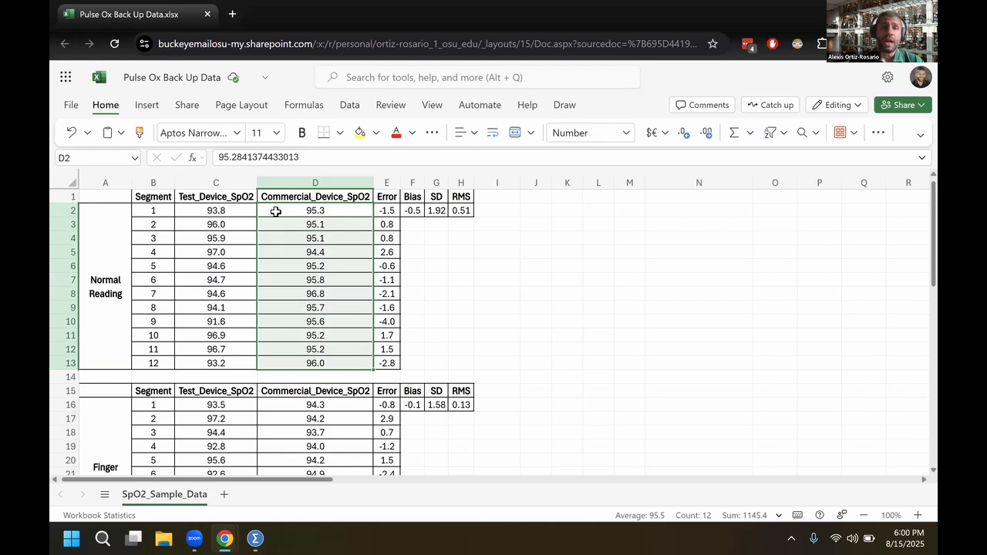
key(Down)
Enter =D2-C2 as the first Normal Reading error in E2 and fill the formula down through E13
click(389, 210)
text(=)
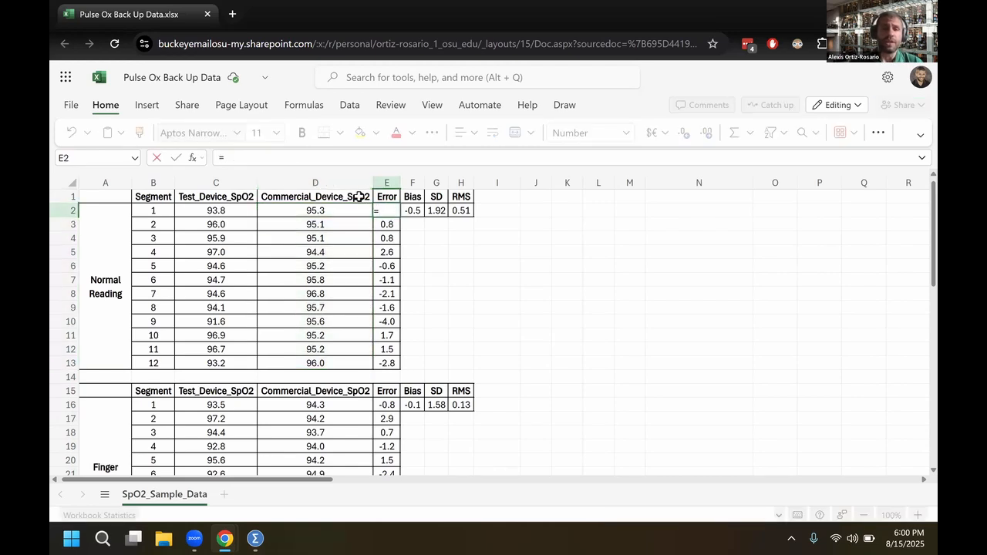
click(322, 212)
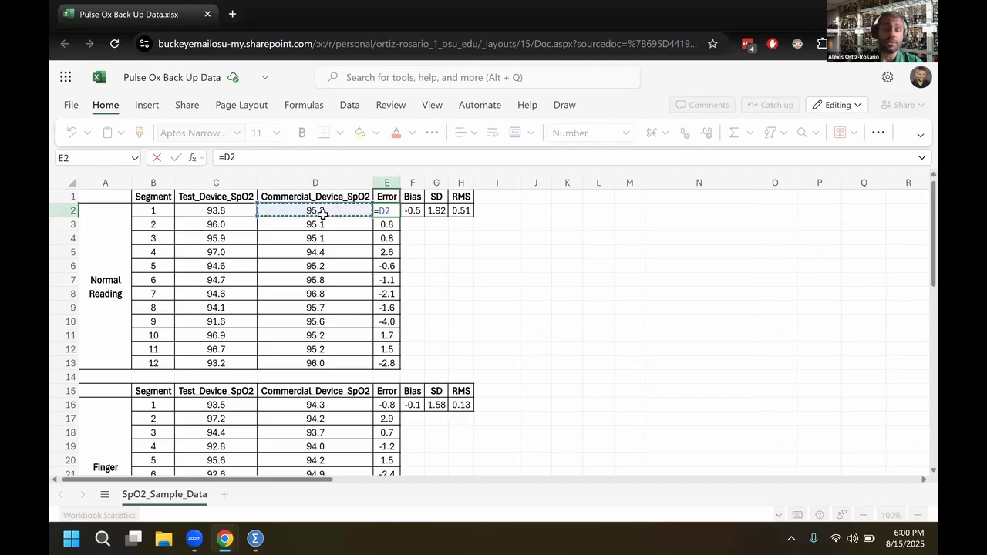
text(-)
click(250, 212)
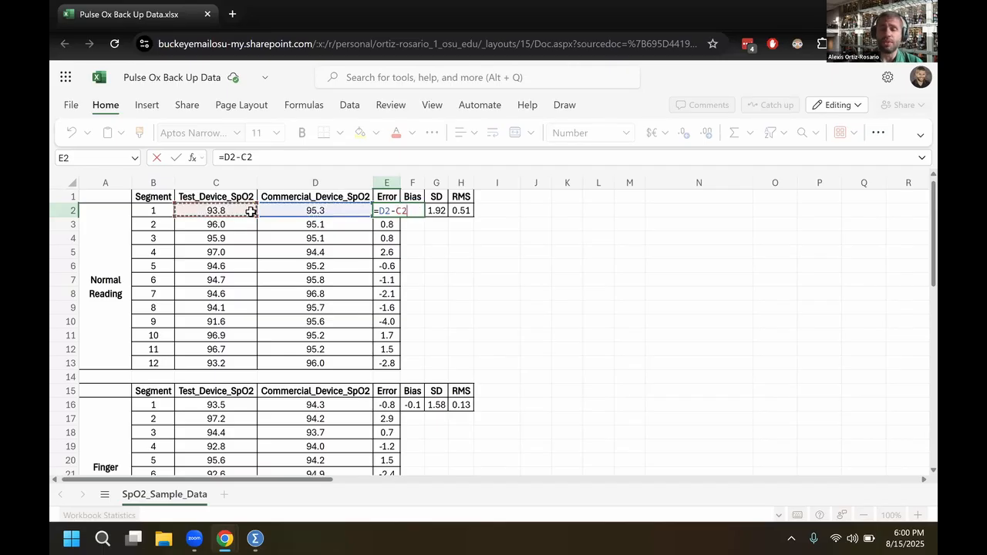
key(ctrl+Return)
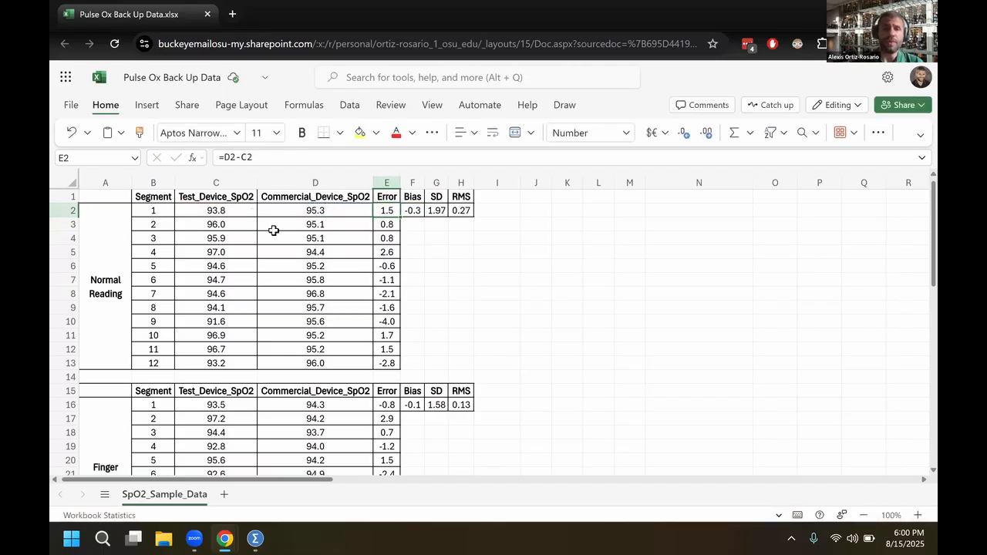
click(398, 216)
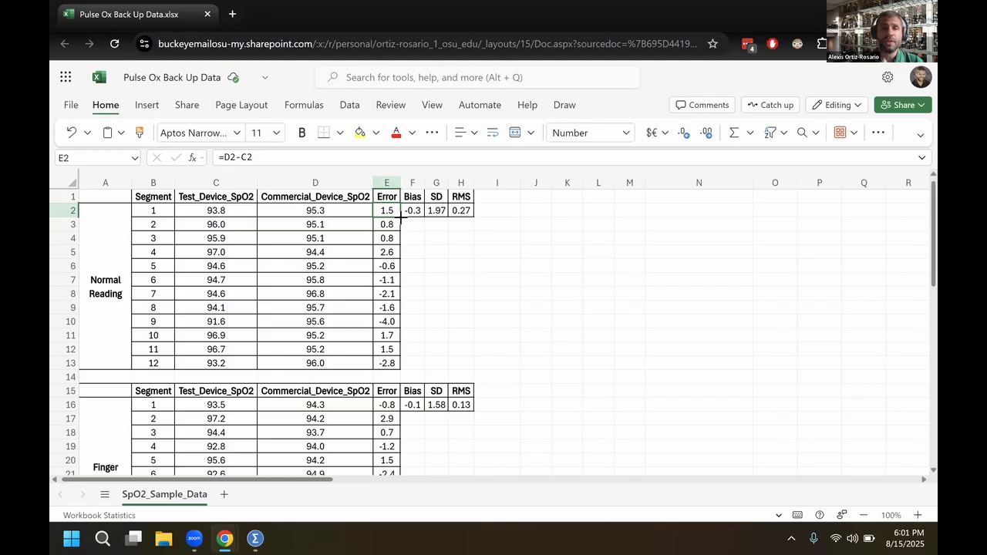
double_click(398, 215)
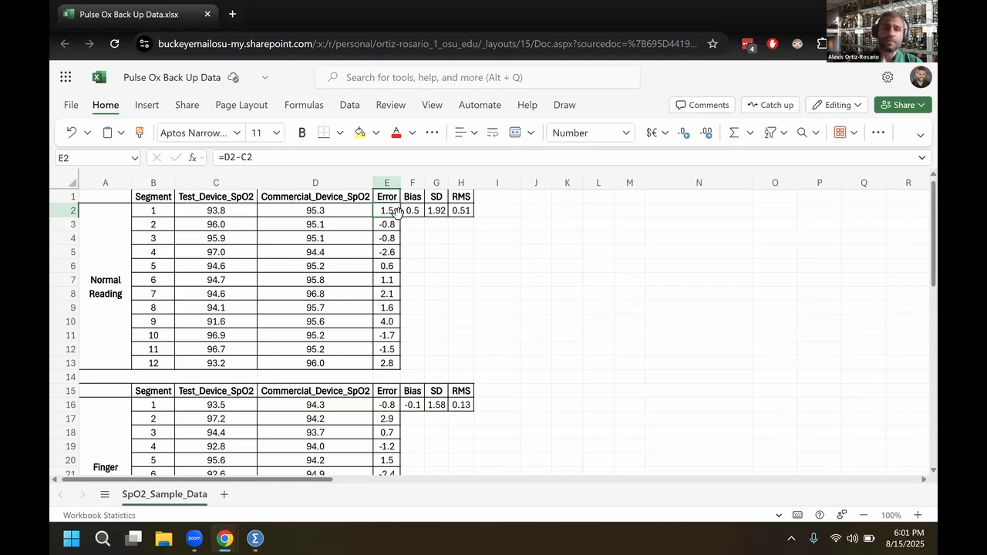
Inspect the formulas behind the Error, Bias, SD and RMS values of the Normal Reading block
click(385, 227)
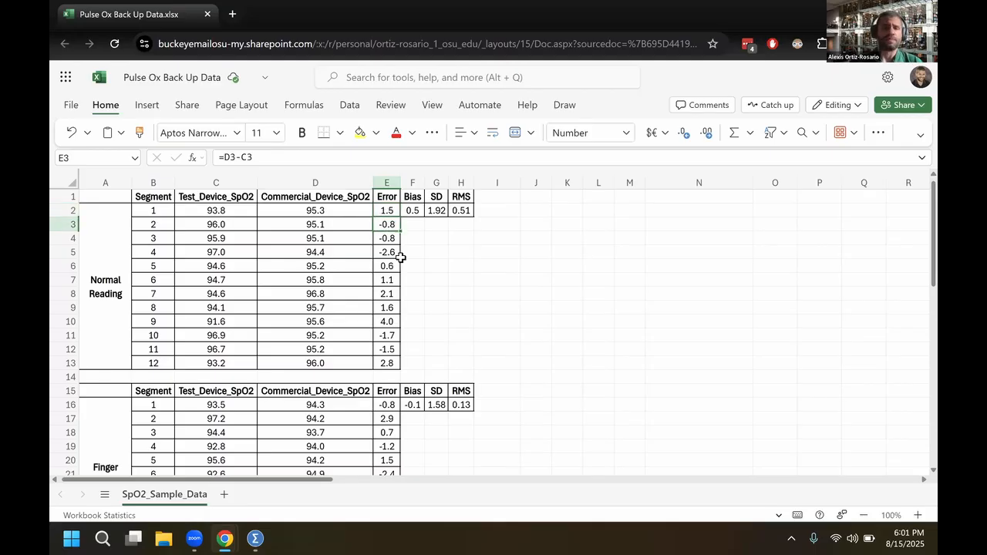
click(388, 209)
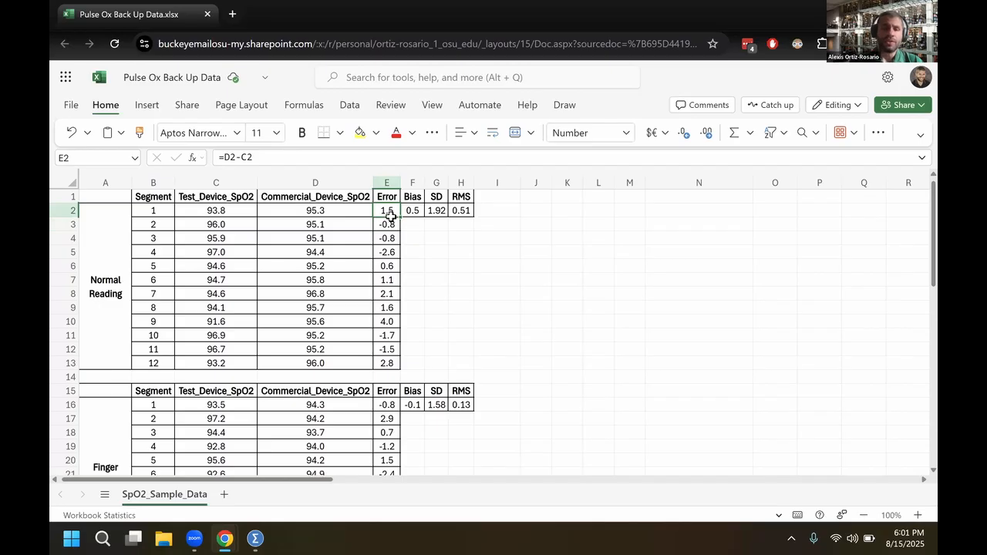
scroll(400, 485, down, 3)
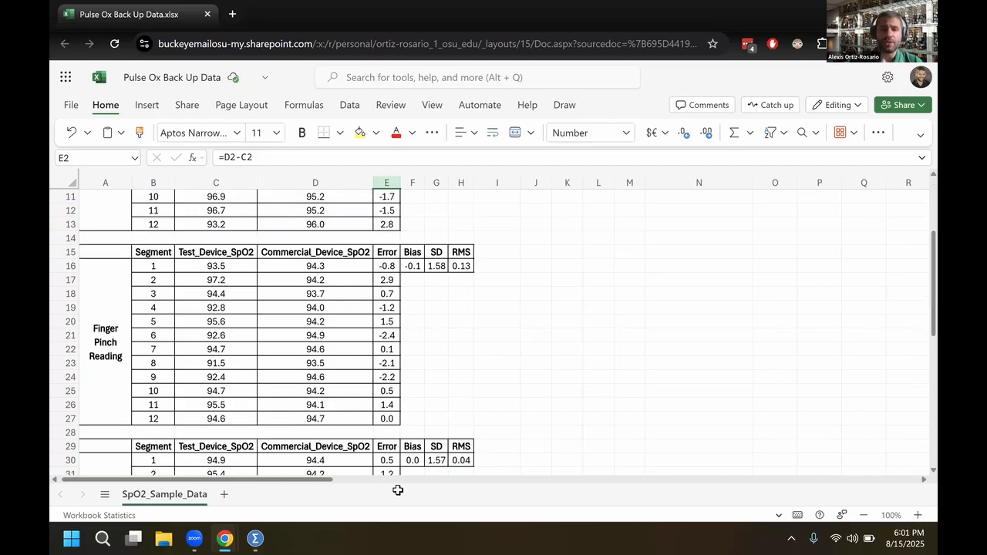
scroll(390, 199, up, 3)
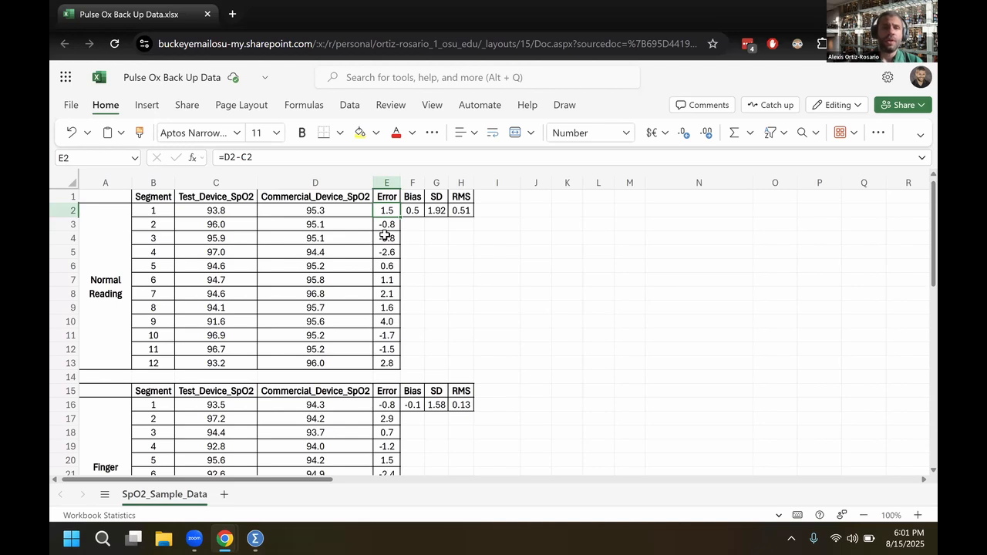
click(415, 209)
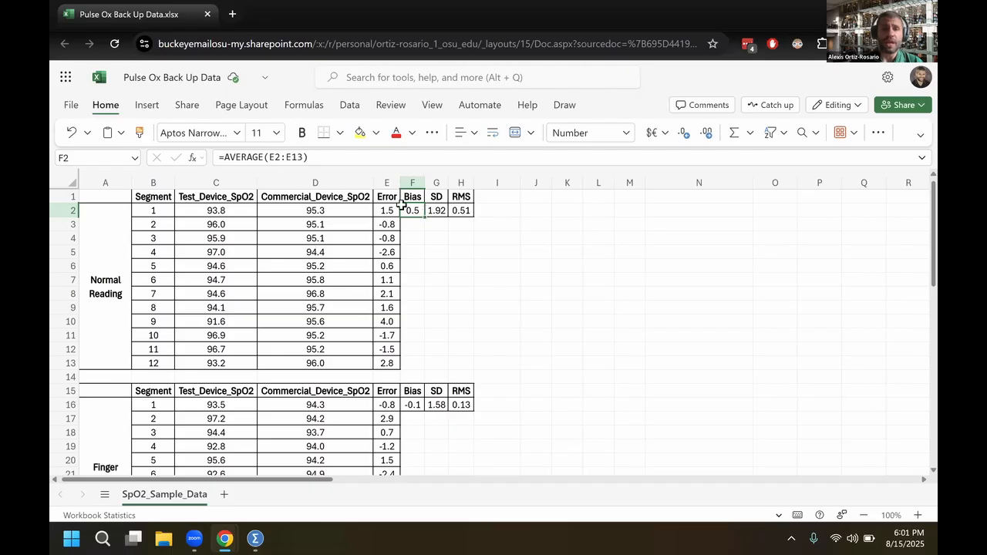
click(341, 158)
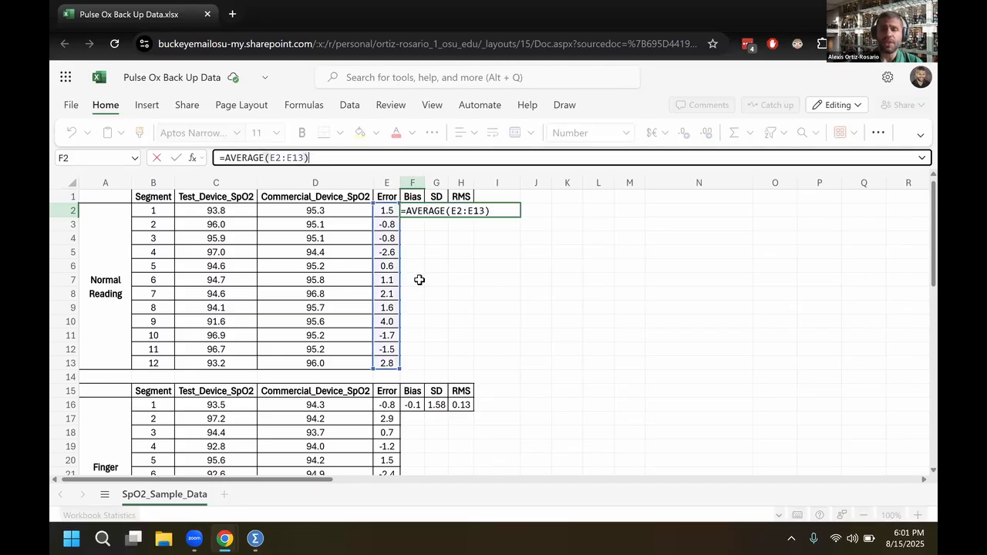
key(Return)
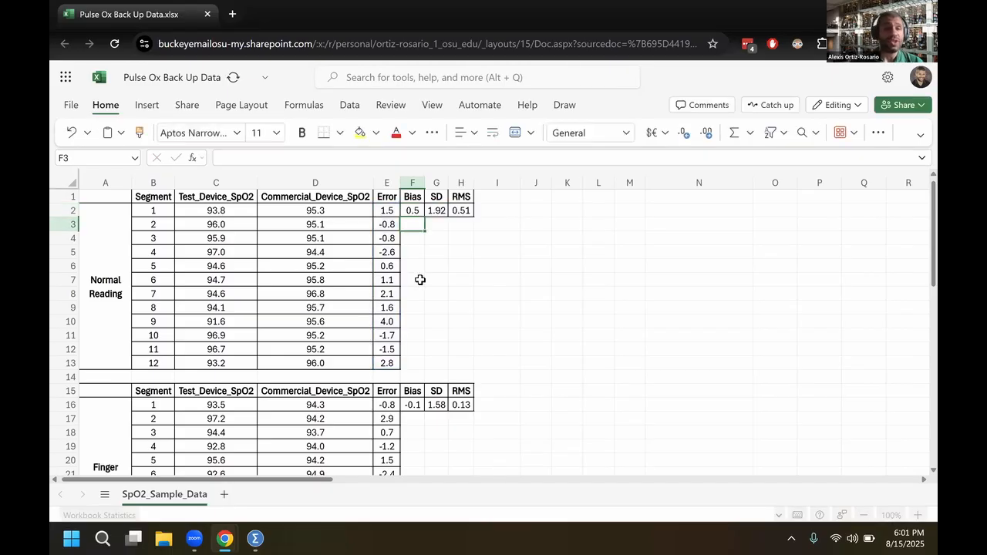
click(436, 212)
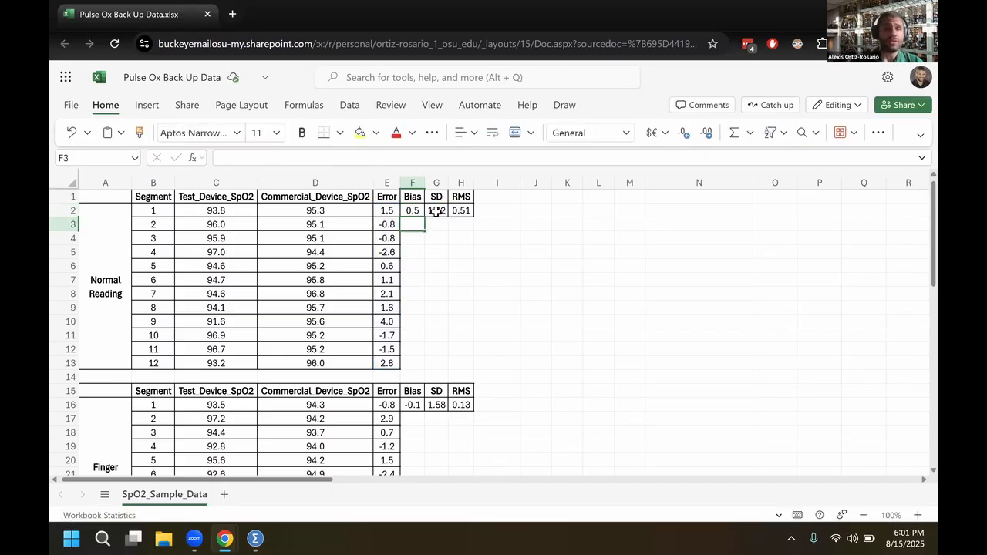
click(320, 157)
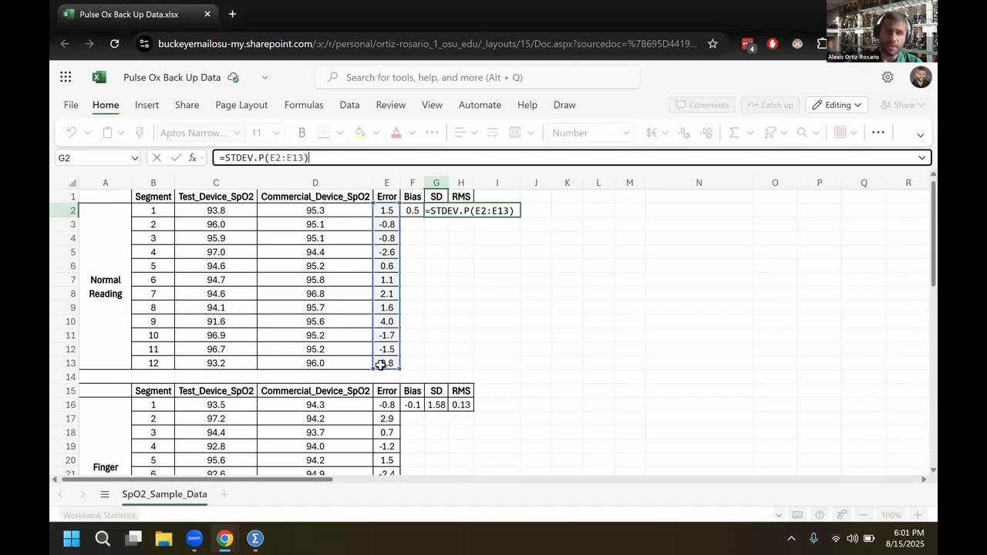
key(Return)
key(Up)
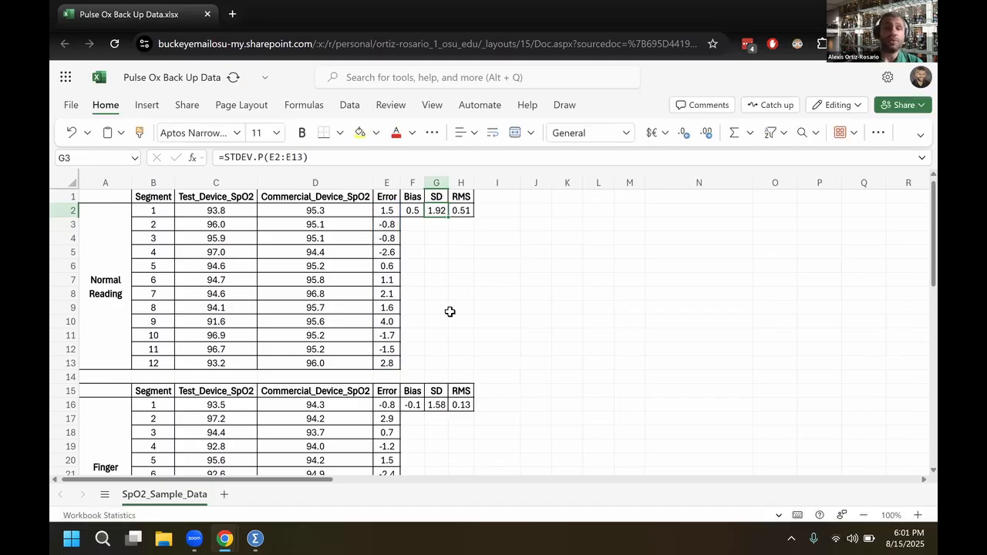
key(Right)
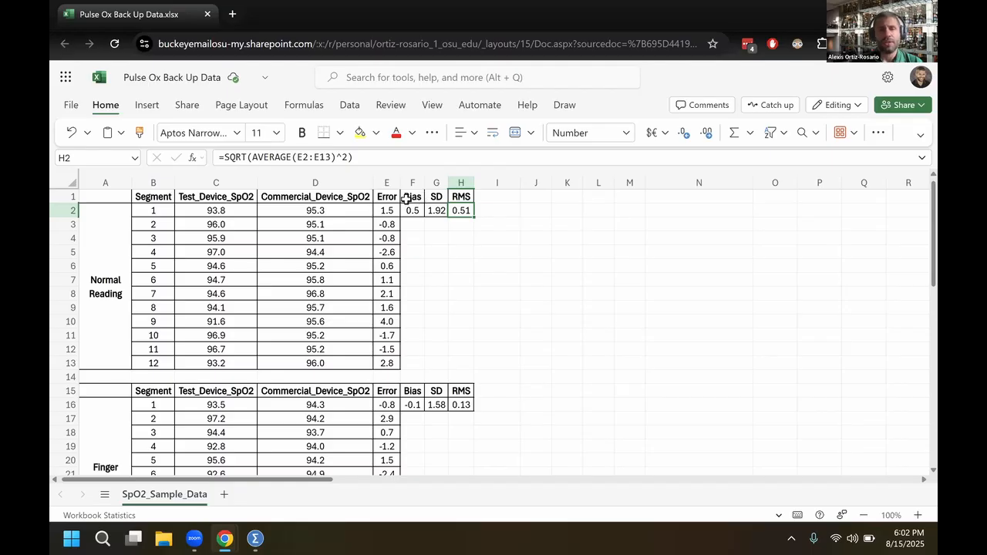
Add a new worksheet and copy the Normal Reading error values E2:E13 from SpO2_Sample_Data
click(387, 179)
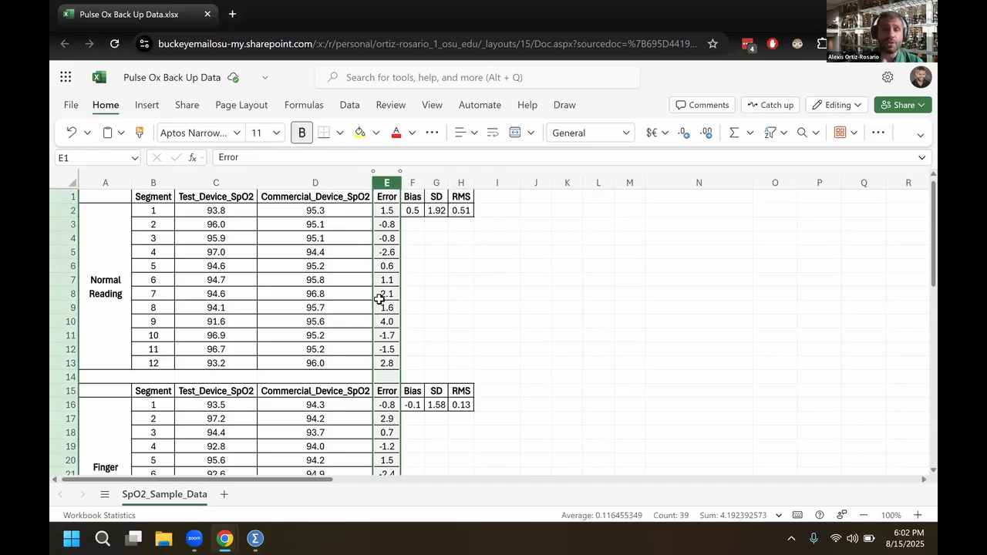
click(225, 494)
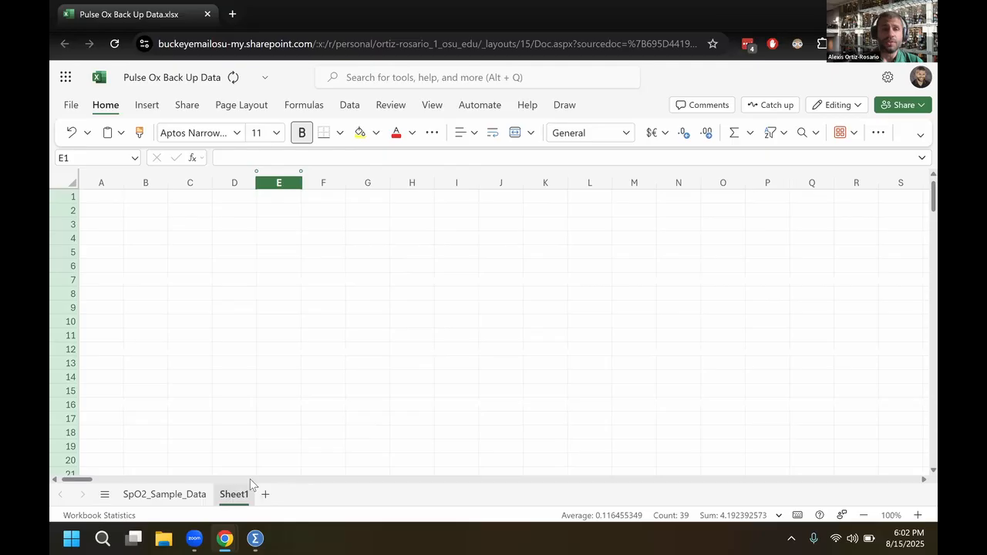
click(172, 494)
drag(395, 211, 397, 361)
key(ctrl+c)
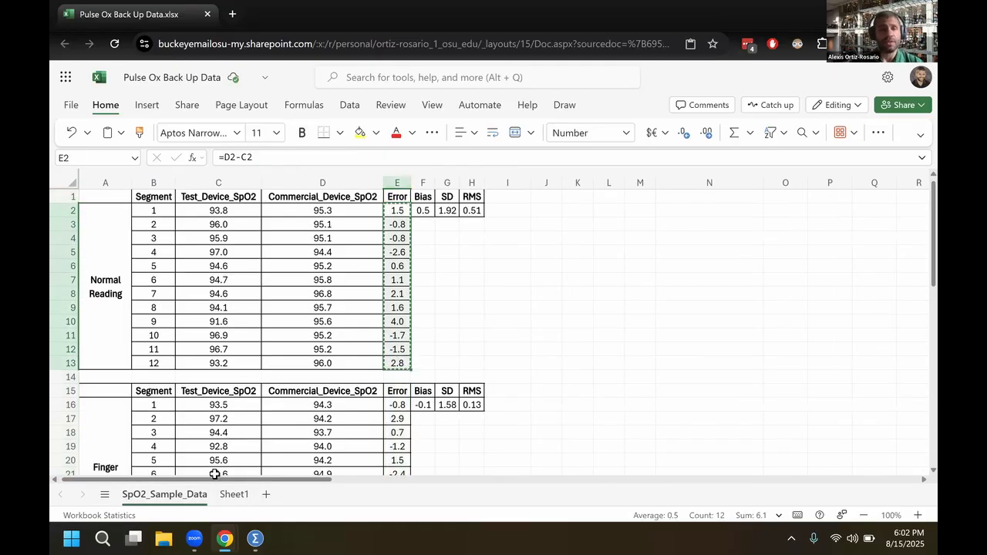
Enter the header "Error Rate" in cell B1 of Sheet1
click(233, 494)
click(152, 198)
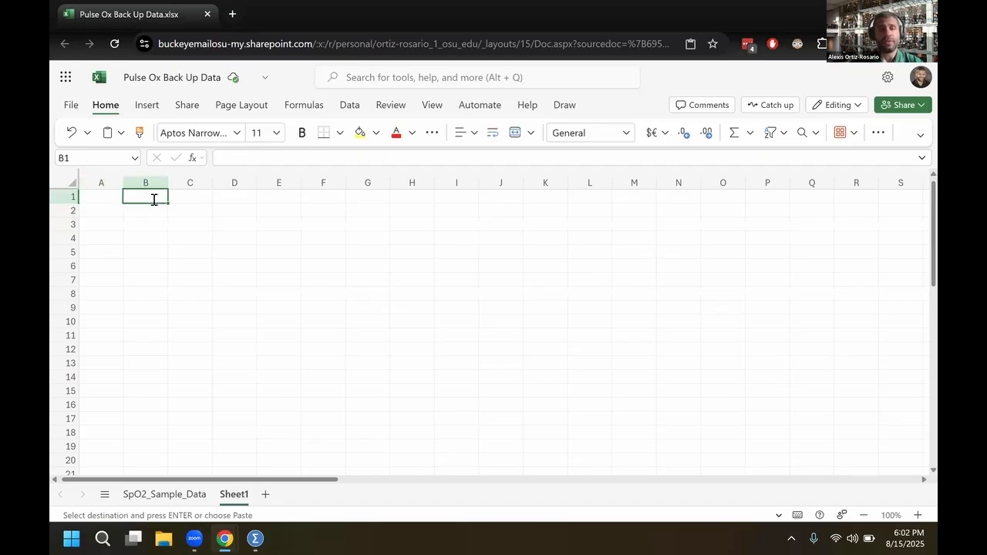
text(Error Rate)
key(Return)
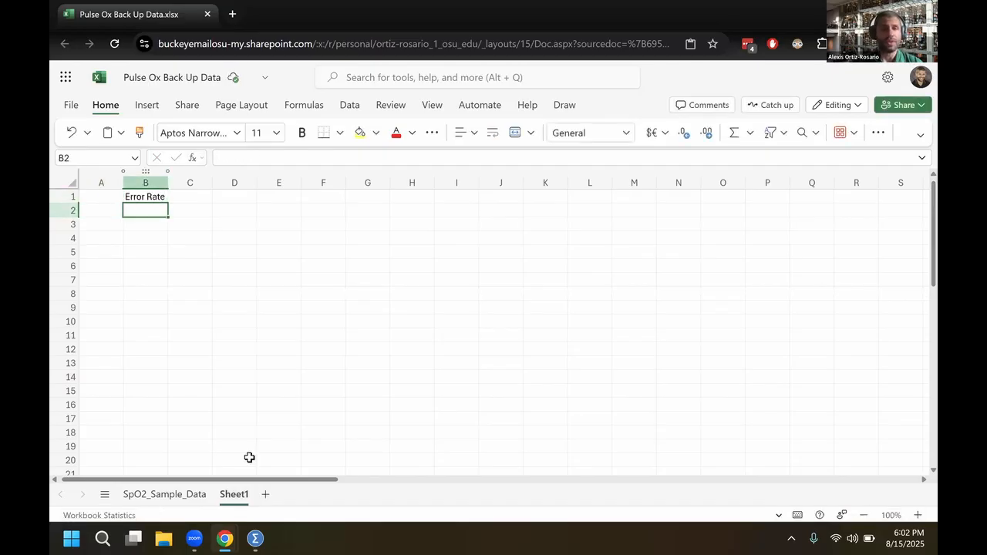
Paste the copied Normal Reading errors into B2:B13 of Sheet1 as values only
click(164, 494)
click(234, 494)
key(ctrl+v)
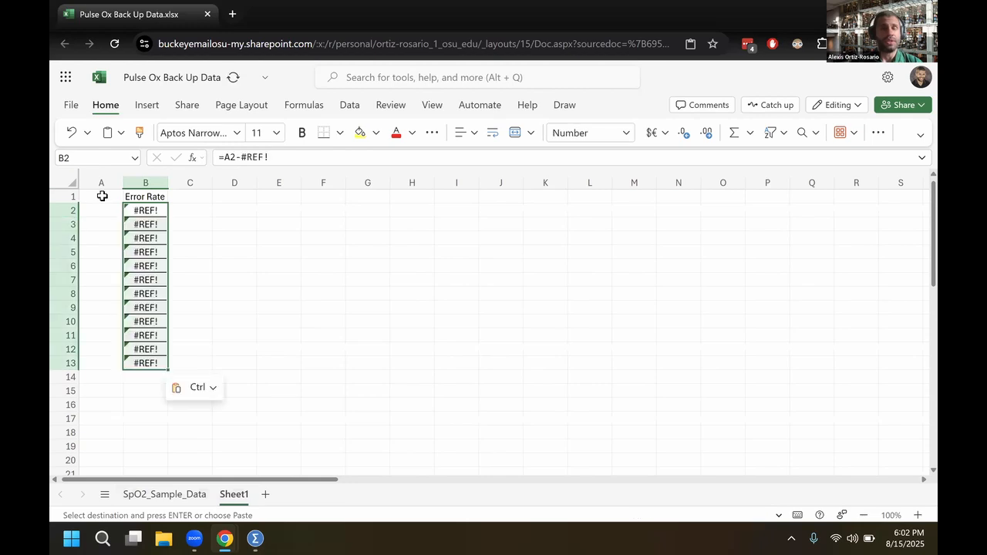
key(ctrl+z)
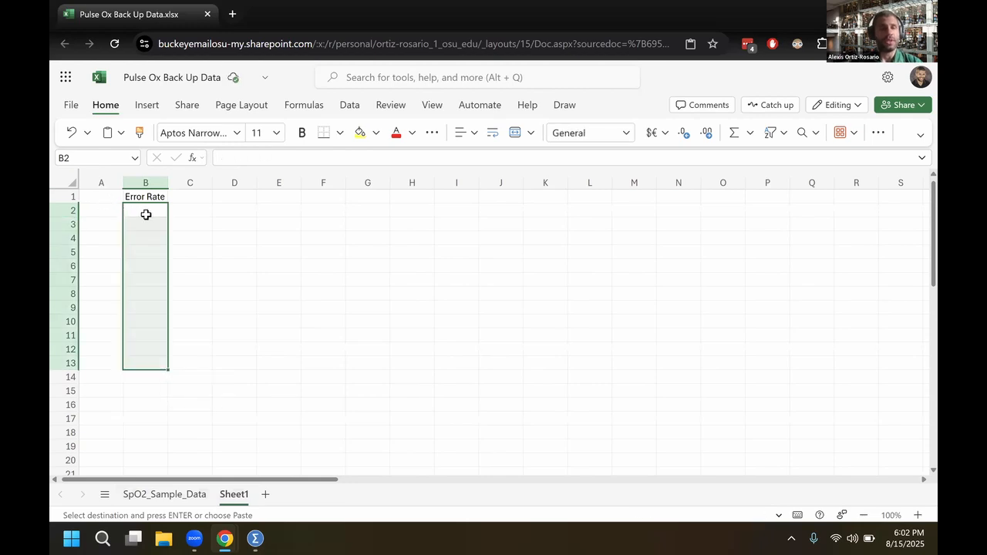
key(ctrl+shift+v)
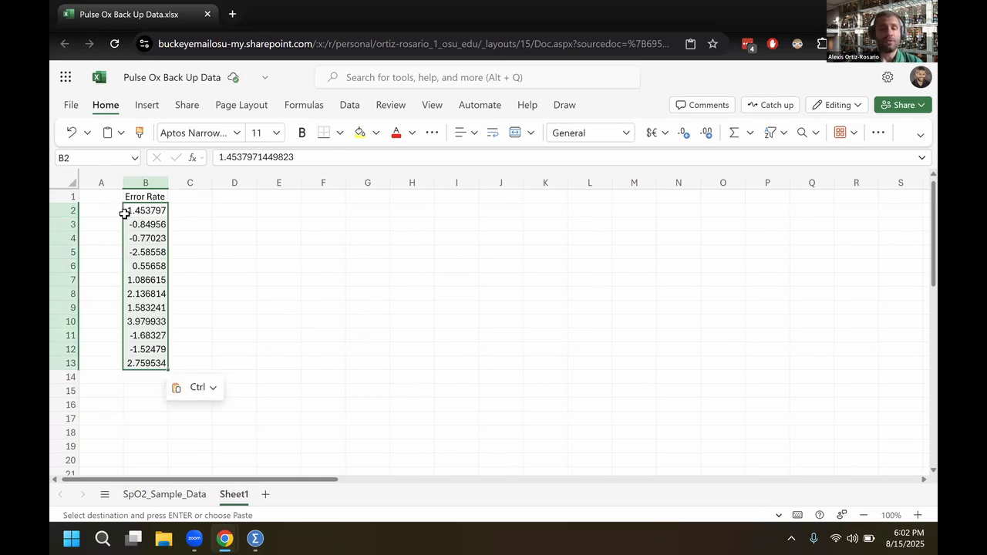
Enter the header "Condition" in A1 and fill A2:A13 with condition code 1
key(ctrl+Home)
text(Condition)
key(Return)
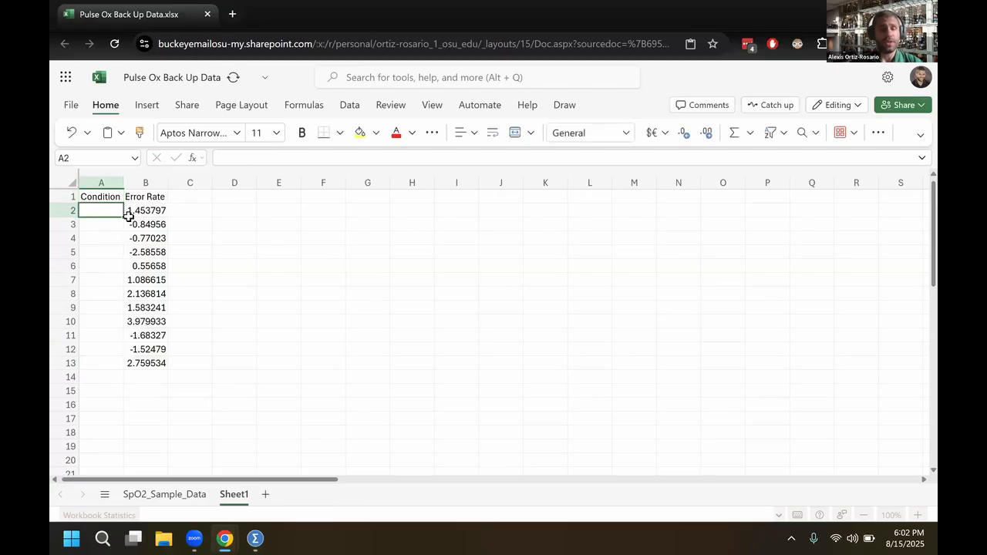
text(1)
key(Return)
key(Up)
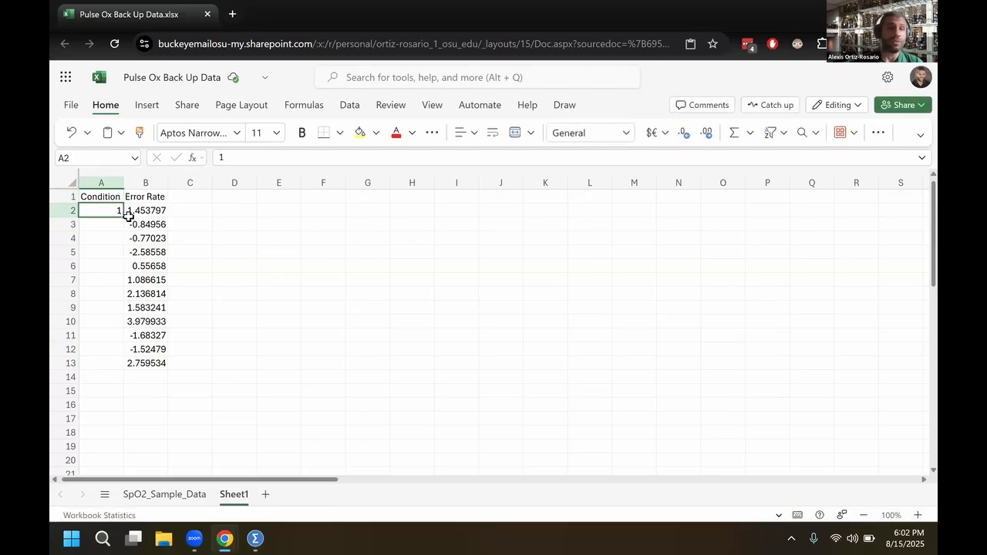
key(Up)
key(Down)
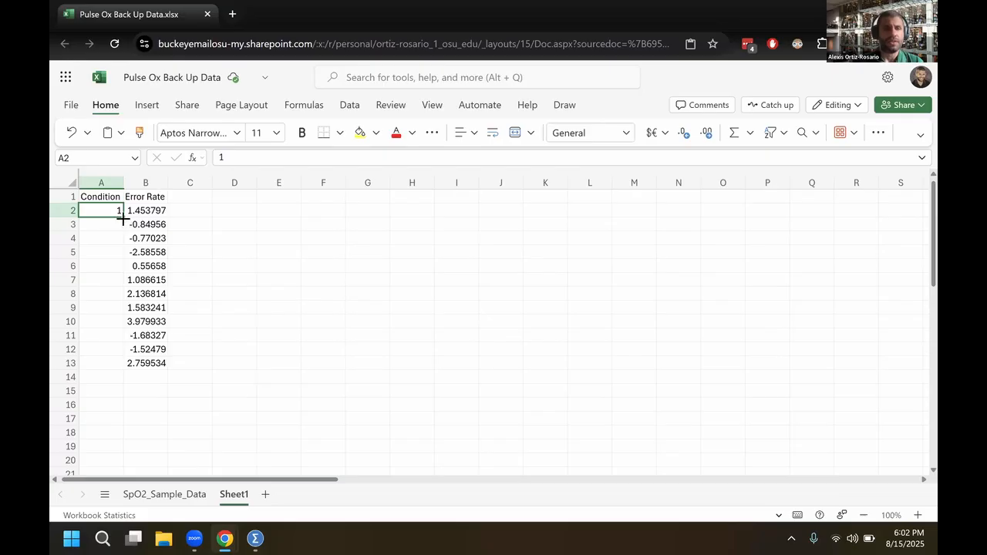
double_click(123, 218)
Centre the contents of A1:B13 and make the Condition and Error Rate headers bold
drag(108, 199, 132, 368)
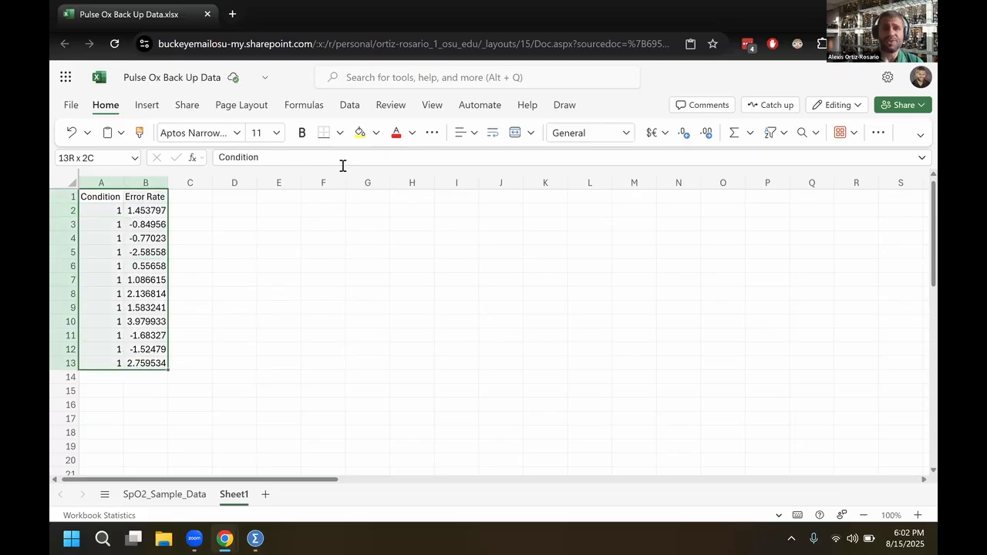
click(472, 133)
click(497, 190)
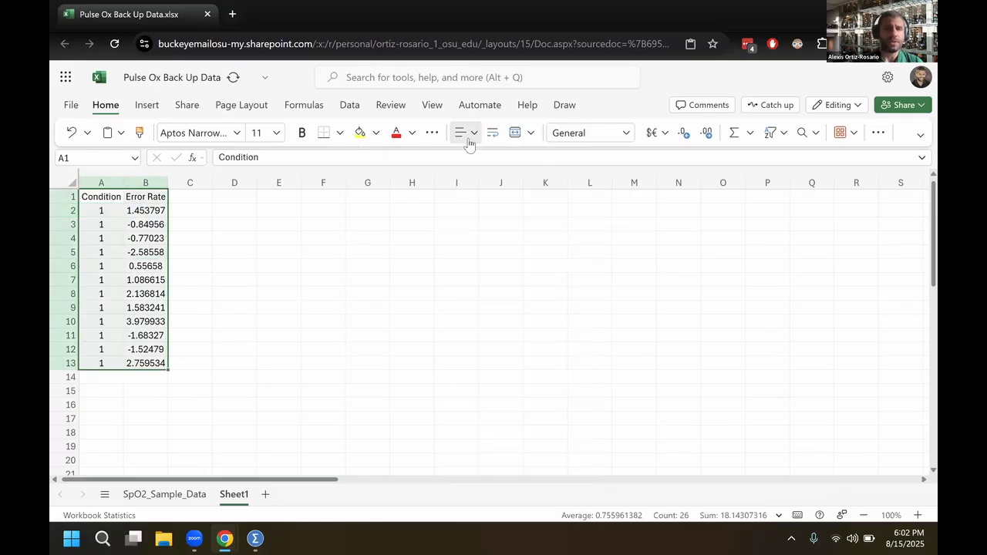
click(471, 135)
click(196, 277)
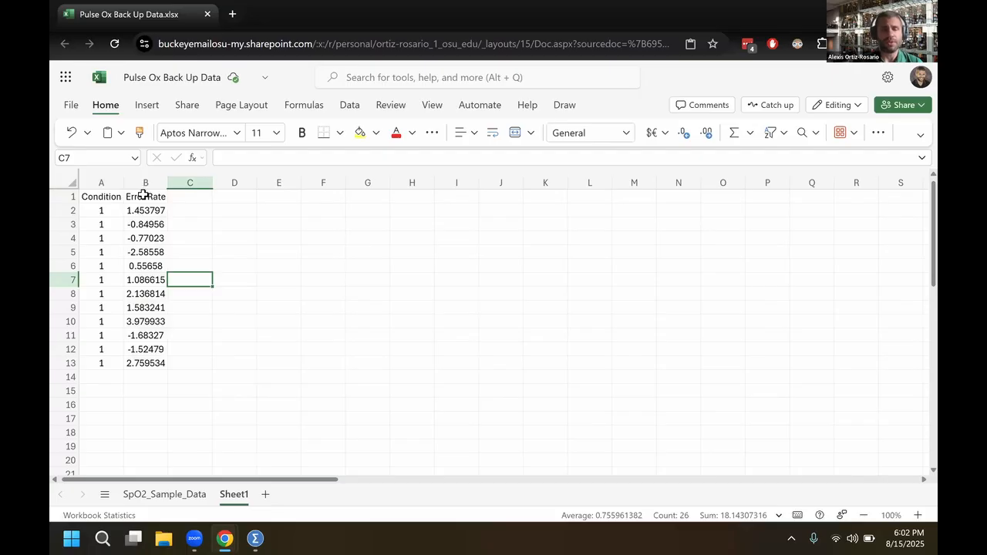
drag(100, 197, 143, 197)
key(ctrl+b)
click(178, 250)
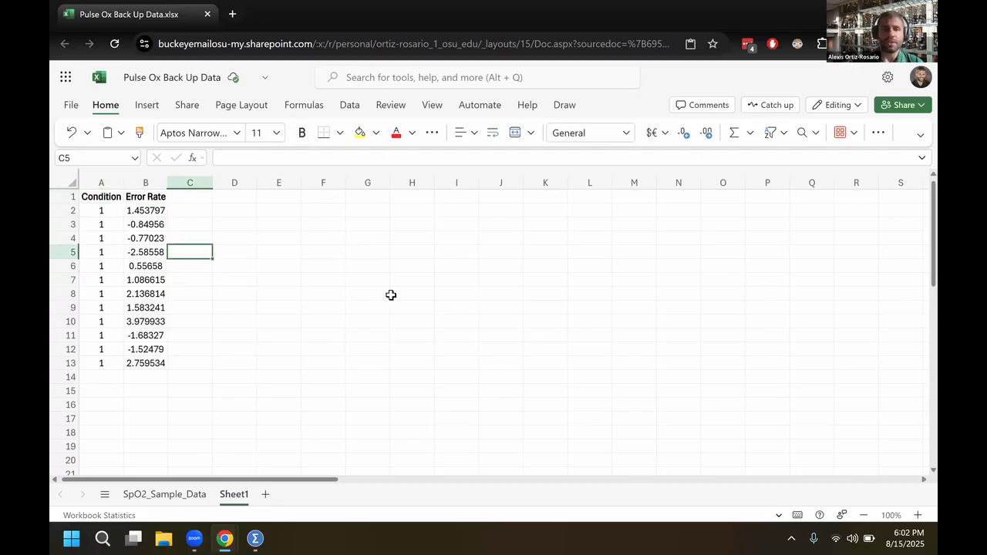
Copy the Finger Pinch Reading errors E16:E27 from SpO2_Sample_Data as values into Sheet1, starting at B14
key(ctrl+Page_Up)
scroll(393, 266, up, 2)
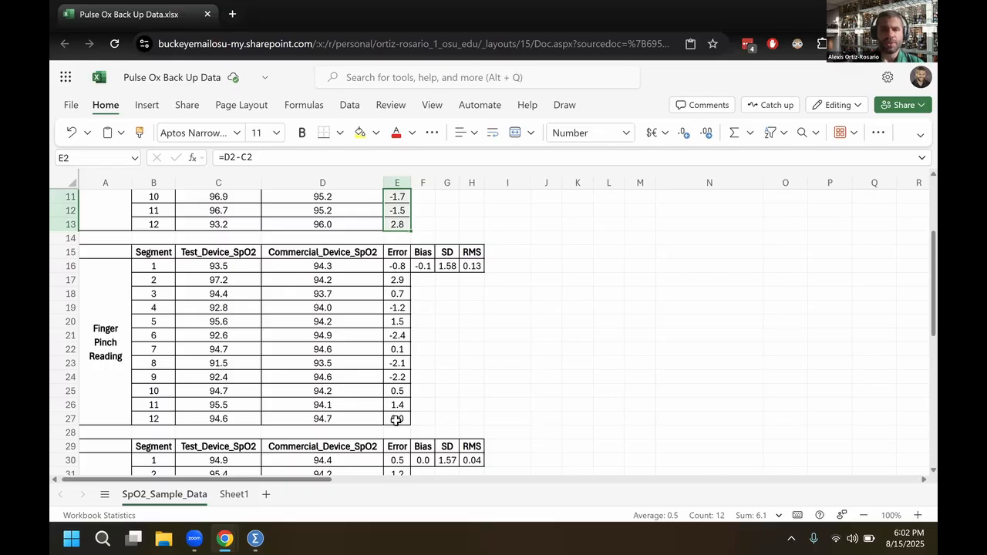
drag(397, 266, 395, 420)
key(ctrl+c)
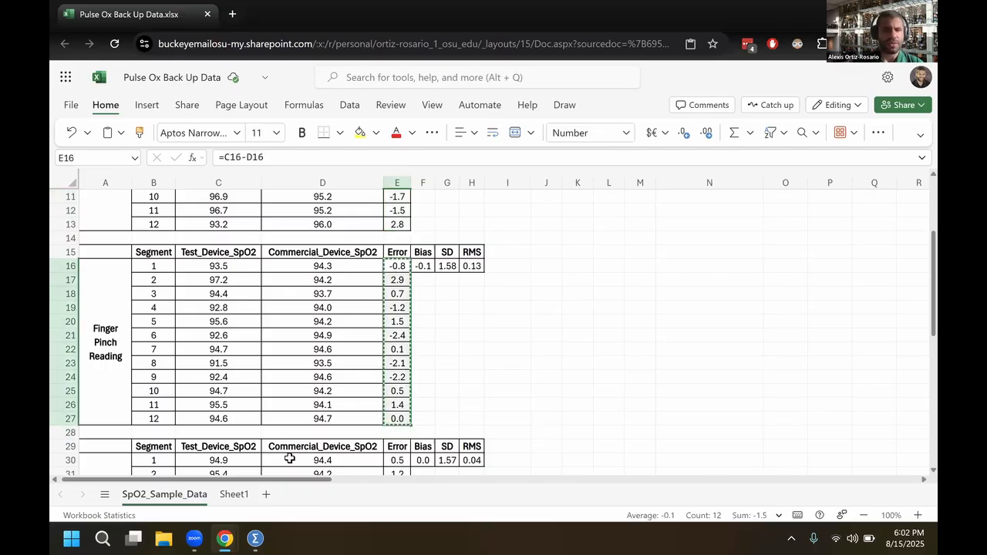
click(242, 495)
click(150, 376)
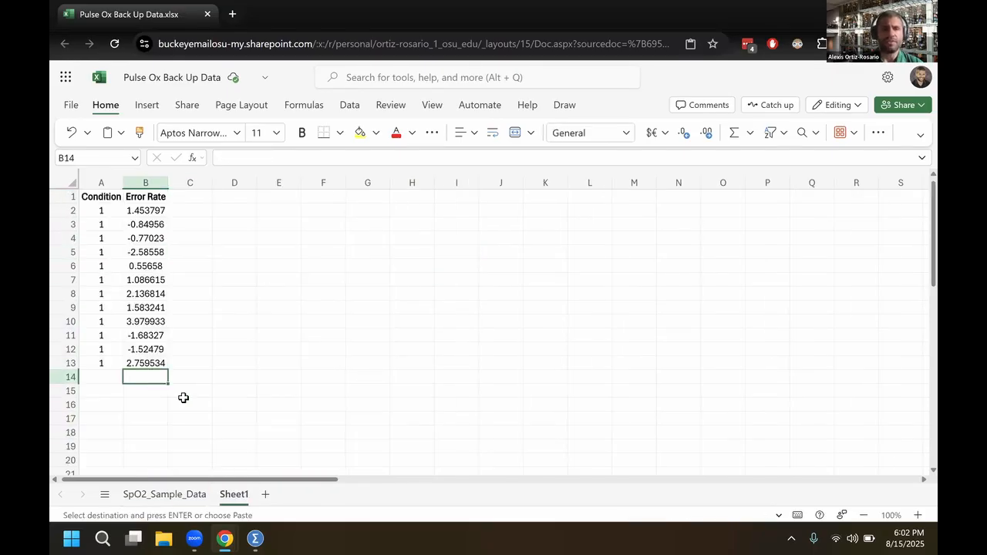
key(ctrl+v)
Fill A14:A25 with condition code 2 beside the Finger Pinch errors
click(105, 371)
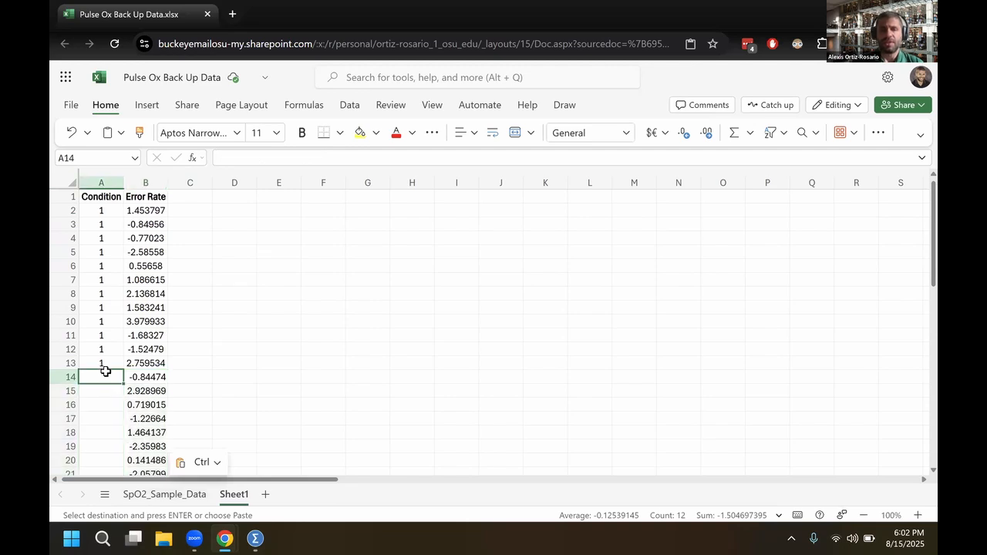
text(2)
key(Return)
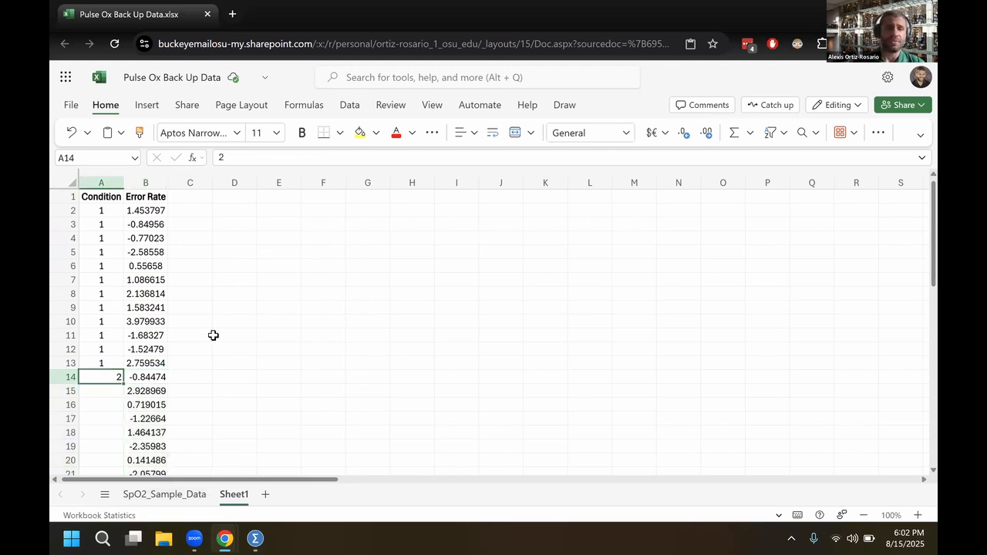
drag(122, 383, 103, 394)
Copy the Improvised Reading errors E30:E41 from SpO2_Sample_Data as values into Sheet1, starting at B26
click(171, 500)
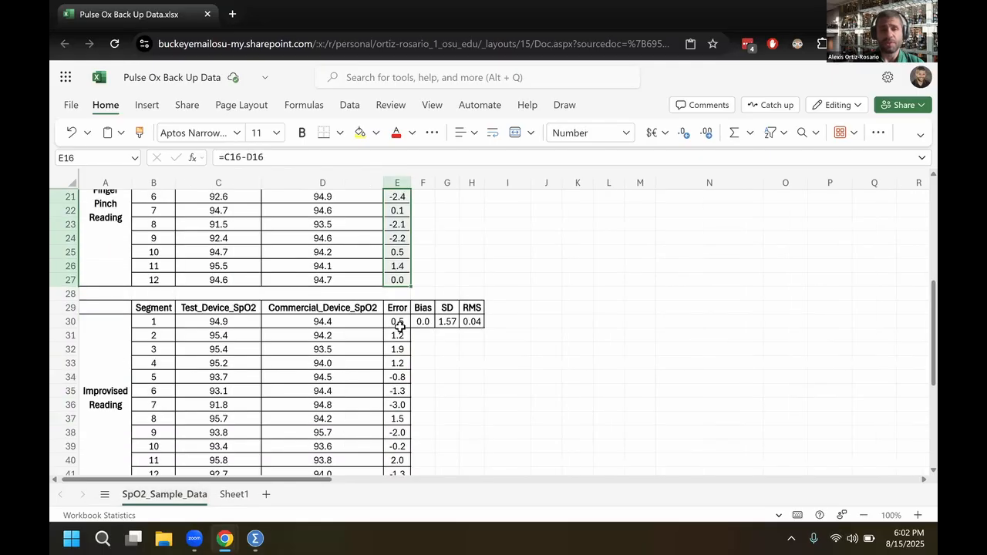
drag(397, 275, 393, 375)
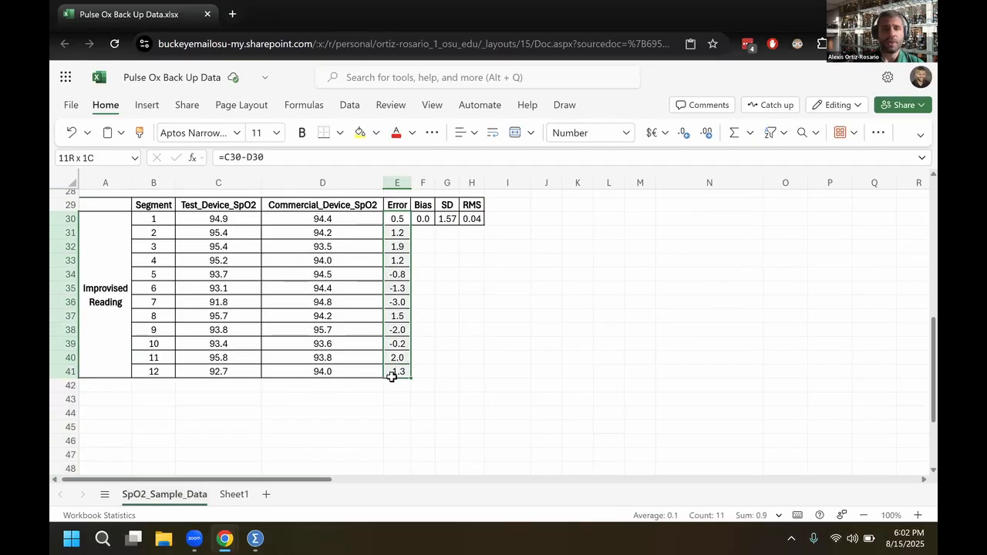
key(ctrl+c)
key(ctrl+Page_Down)
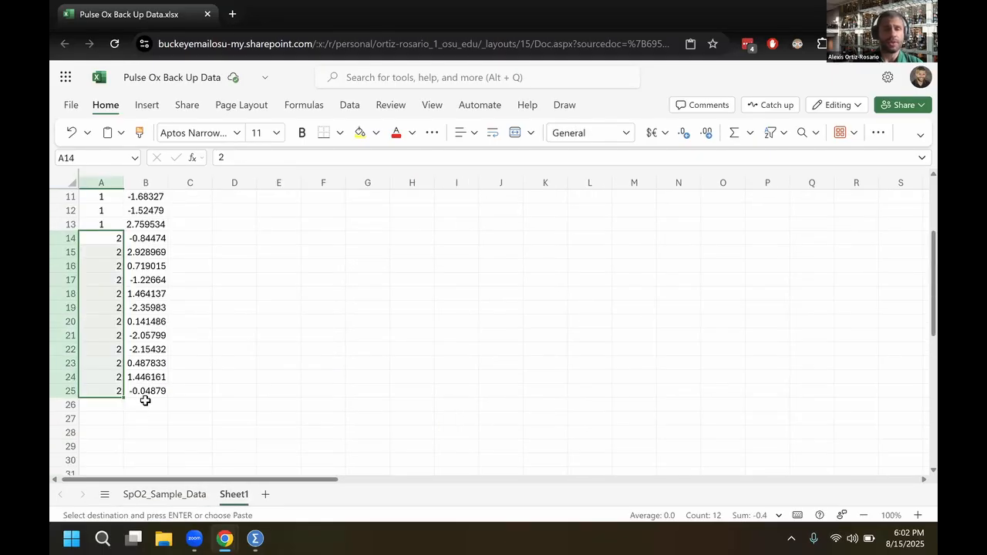
click(145, 402)
key(ctrl+v)
Fill A26:A37 with condition code 3 beside the Improvised Reading errors
click(110, 406)
text(3)
key(Return)
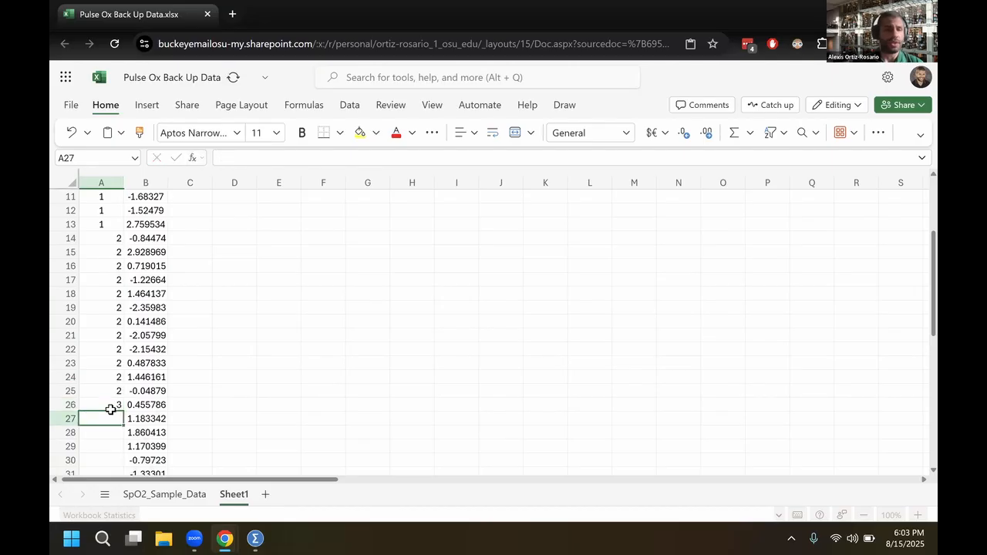
click(110, 408)
scroll(106, 402, down, 5)
scroll(108, 404, up, 2)
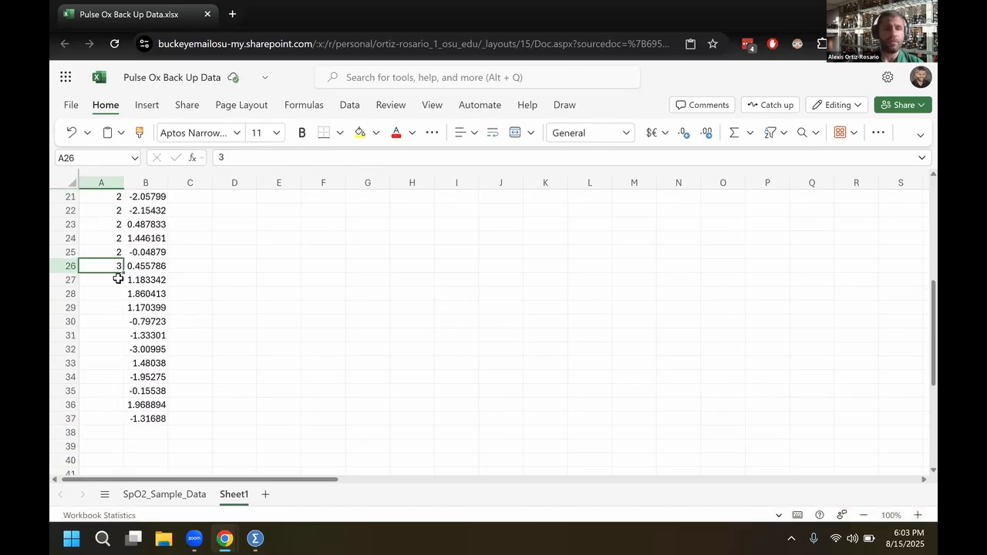
drag(124, 274, 123, 422)
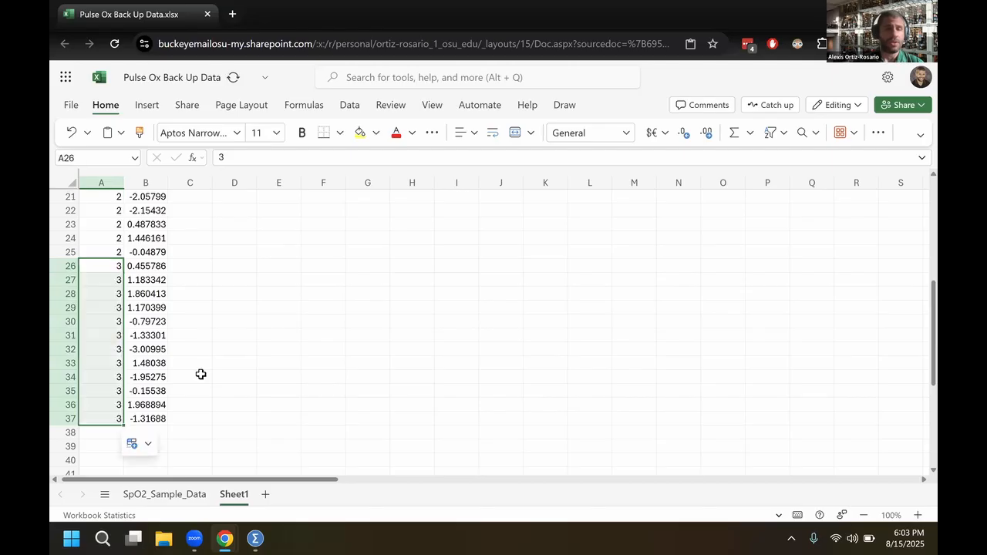
Centre the contents of the whole Condition and Error Rate columns
drag(103, 183, 142, 182)
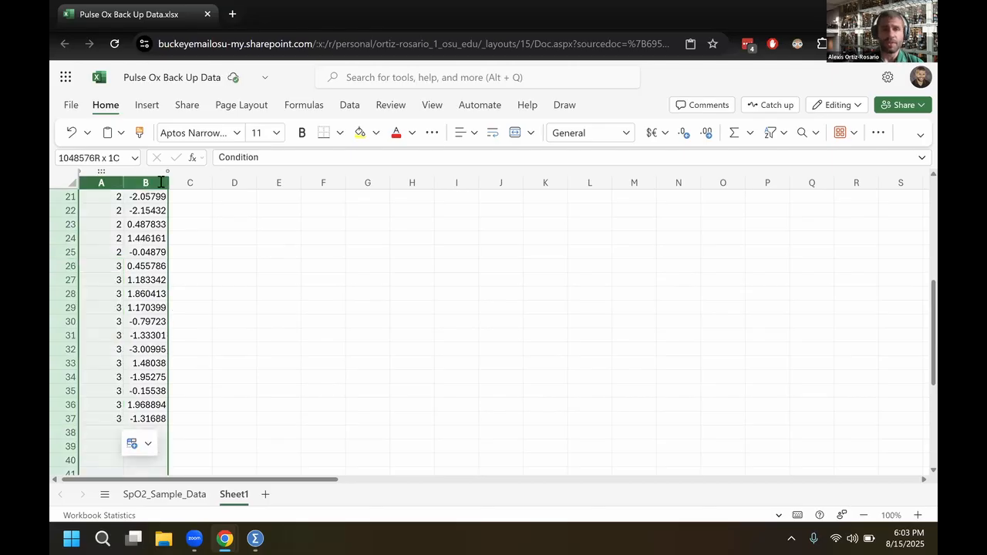
click(473, 133)
click(496, 187)
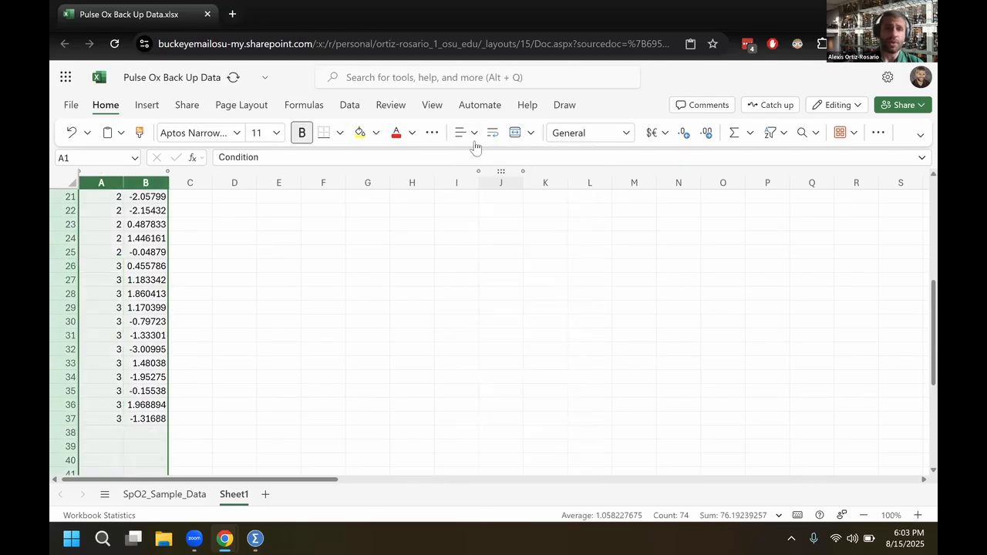
click(472, 134)
click(495, 220)
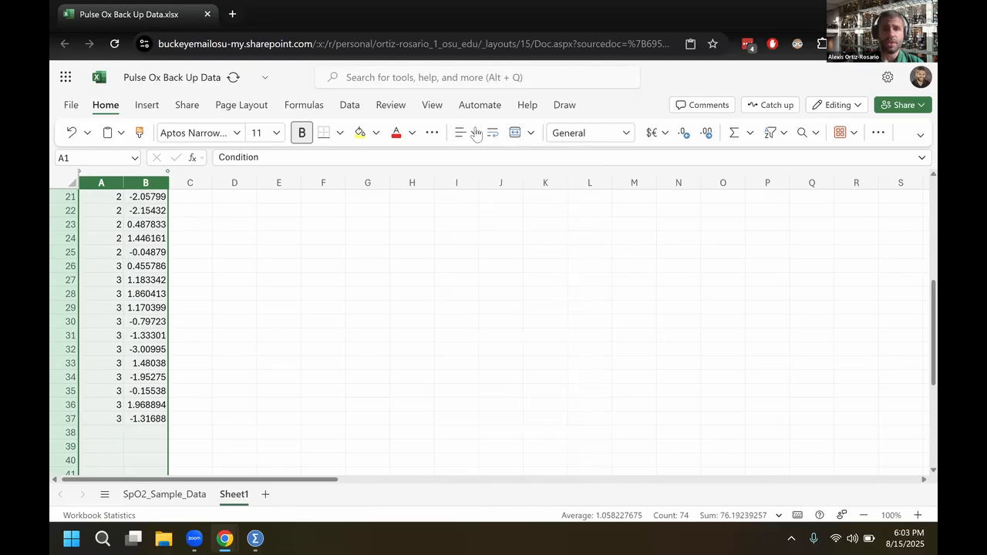
click(474, 132)
click(219, 282)
Apply all borders to the Condition and Error Rate table in A1:B37
scroll(161, 311, up, 7)
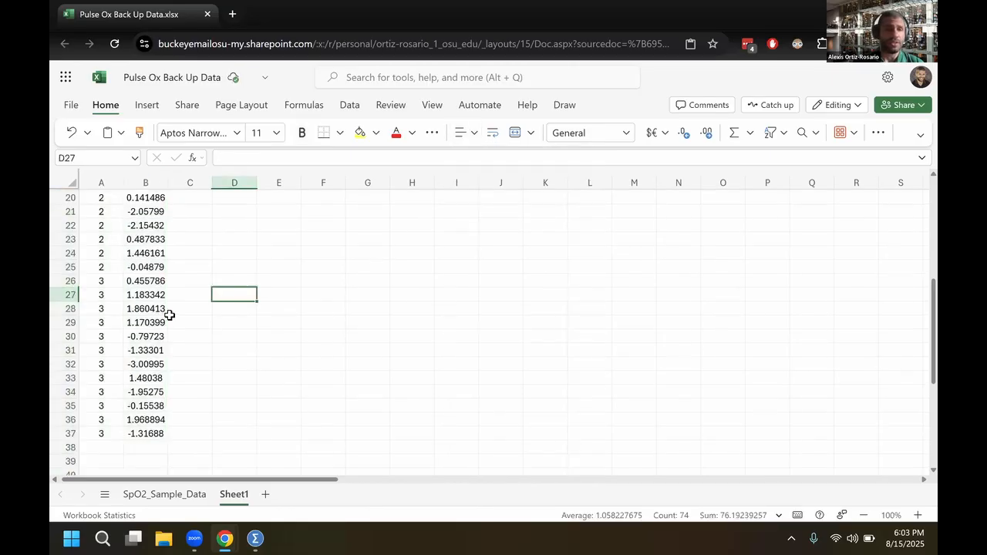
click(108, 200)
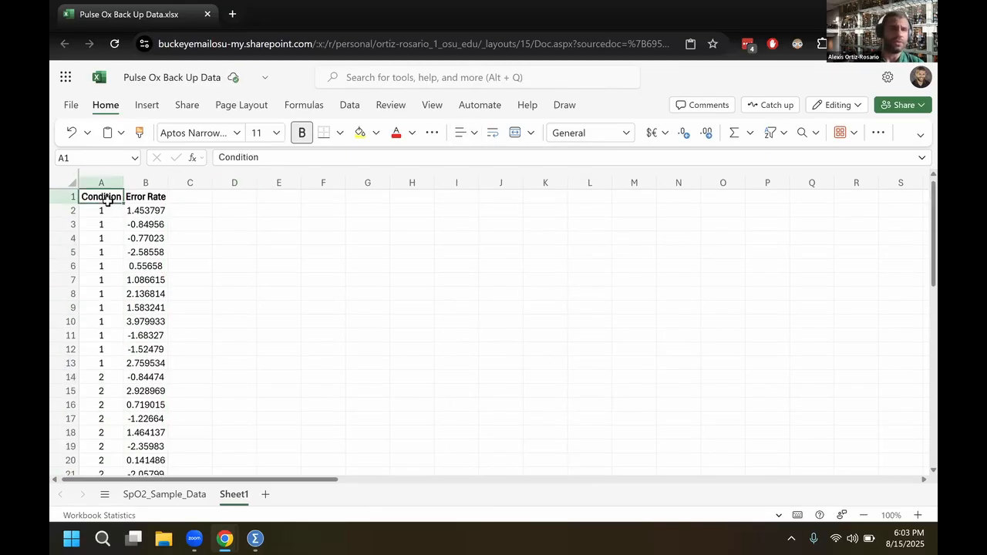
key(ctrl+shift+End)
click(339, 133)
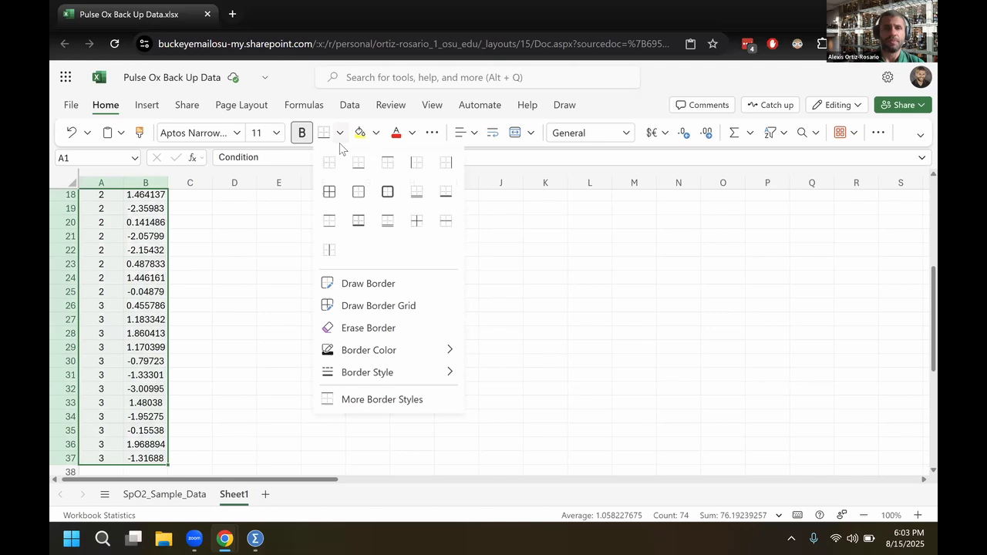
click(329, 196)
click(179, 298)
scroll(97, 208, up, 6)
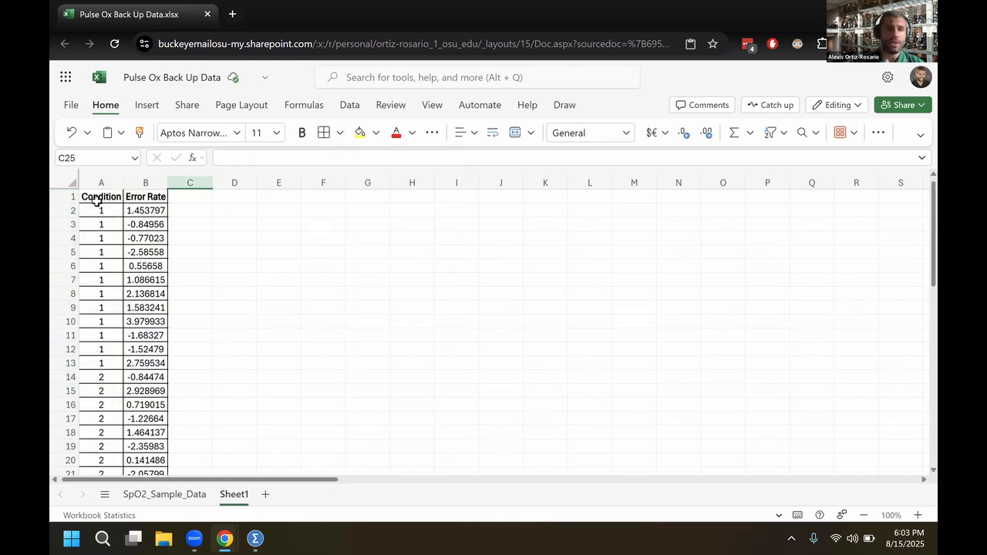
Review the Condition column's code groups 1, 2 and 3 down the table
click(95, 200)
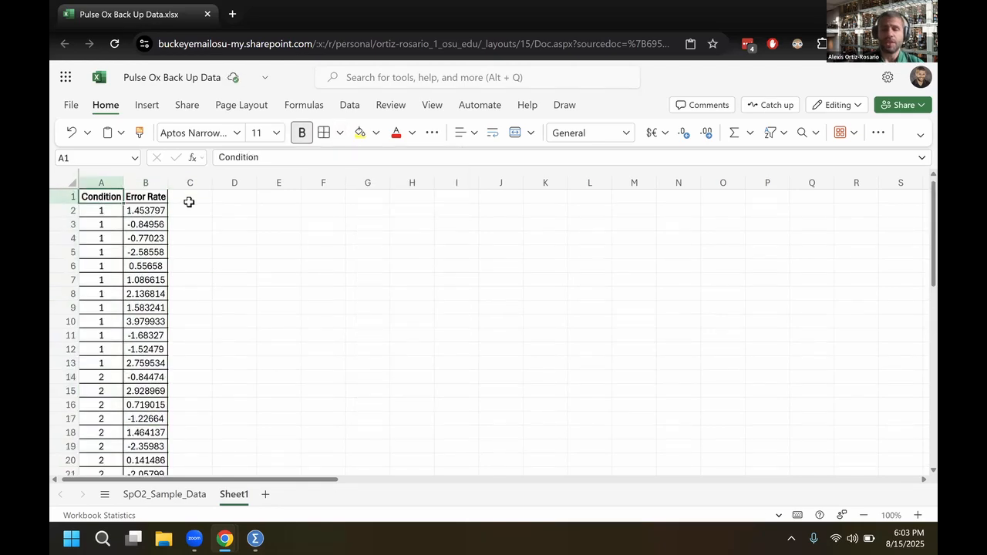
drag(101, 211, 100, 362)
scroll(101, 241, down, 3)
drag(101, 241, 101, 386)
scroll(98, 245, down, 3)
double_click(101, 270)
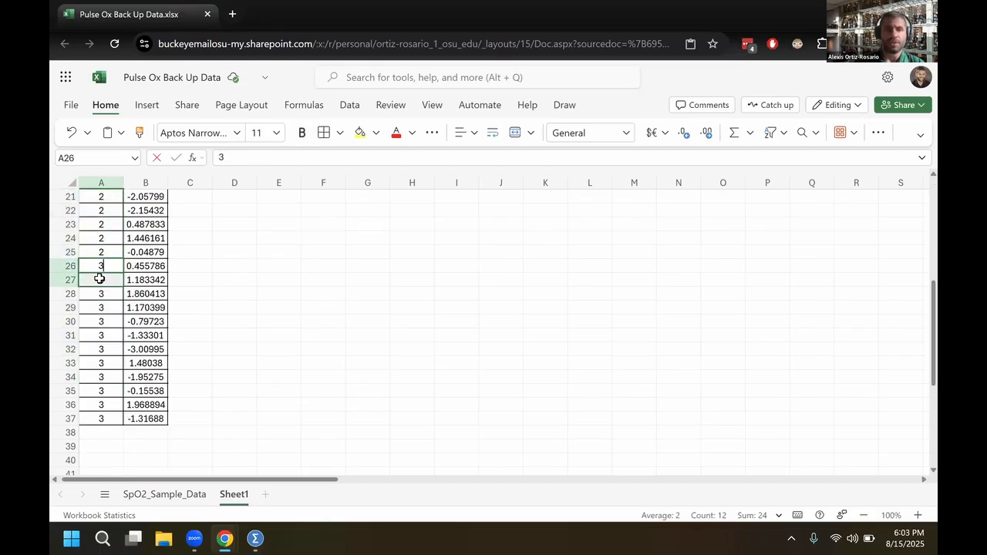
scroll(97, 239, up, 6)
Copy the whole Condition and Error Rate table, A1:B37, including its headers
click(110, 184)
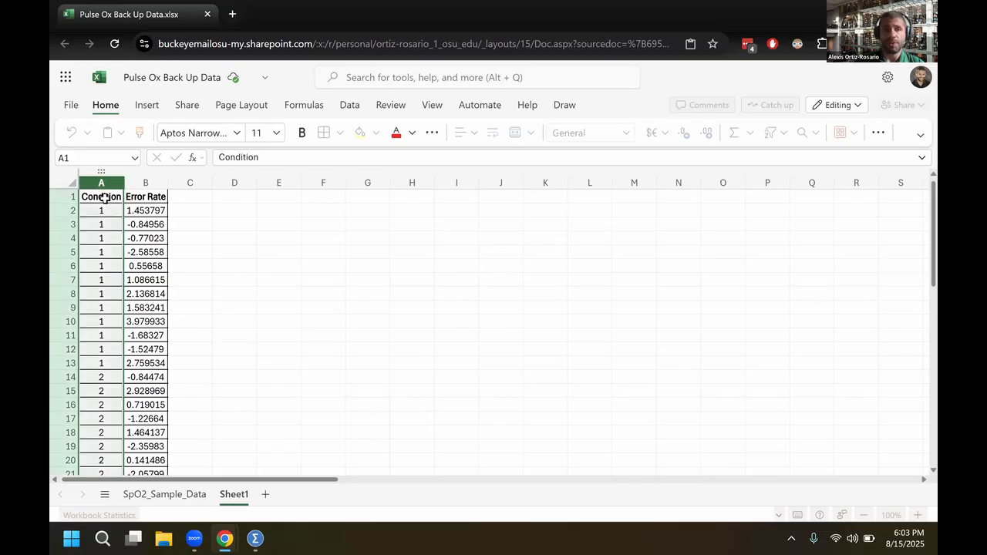
click(94, 205)
click(97, 201)
key(ctrl+shift+End)
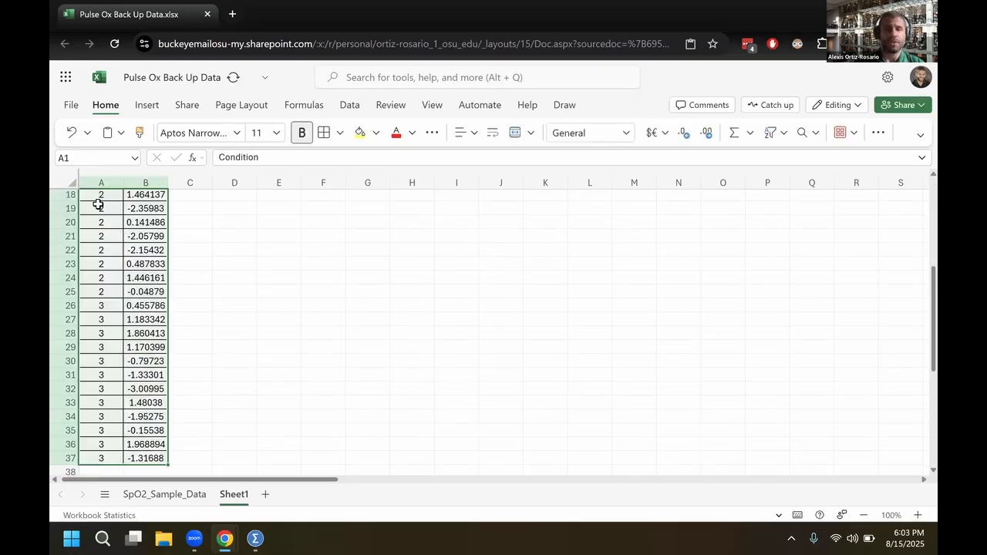
key(ctrl+c)
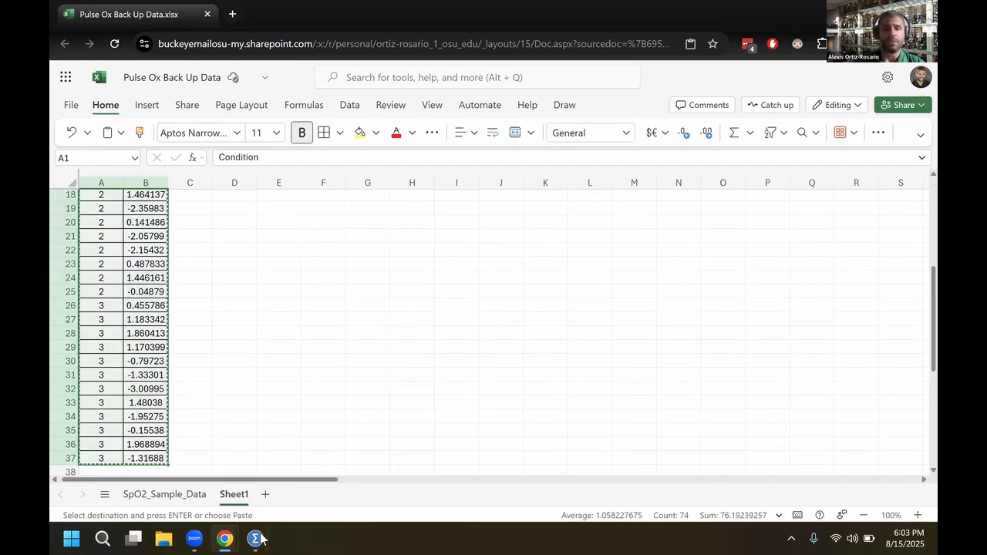
Switch to SPSS, paste the copied data with variable names from the first cell, and widen the Condition column
click(260, 538)
click(290, 467)
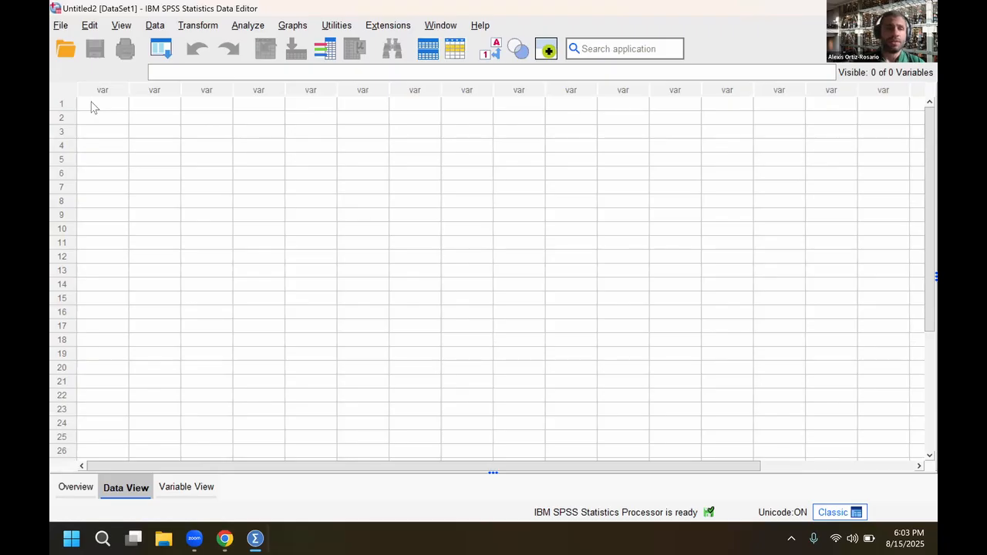
right_click(90, 107)
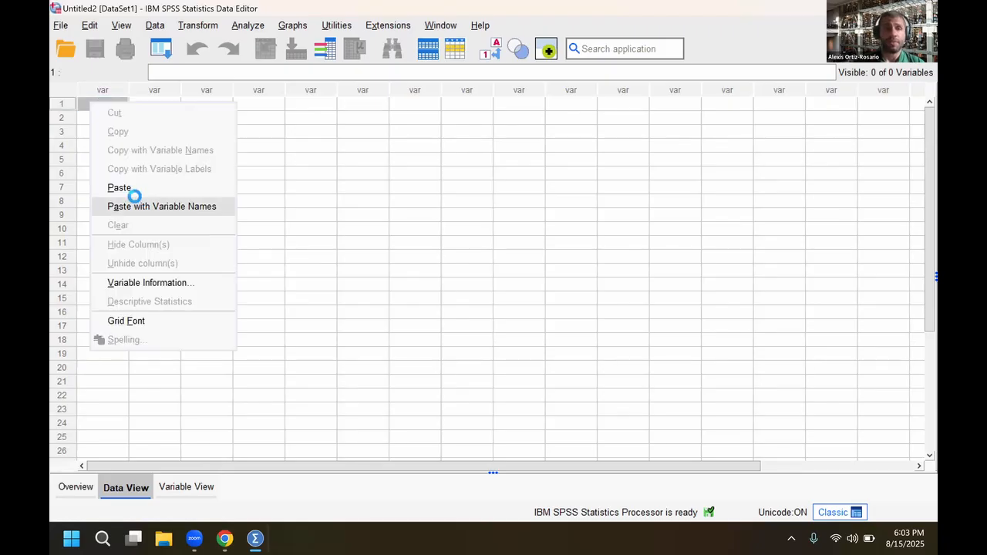
click(161, 206)
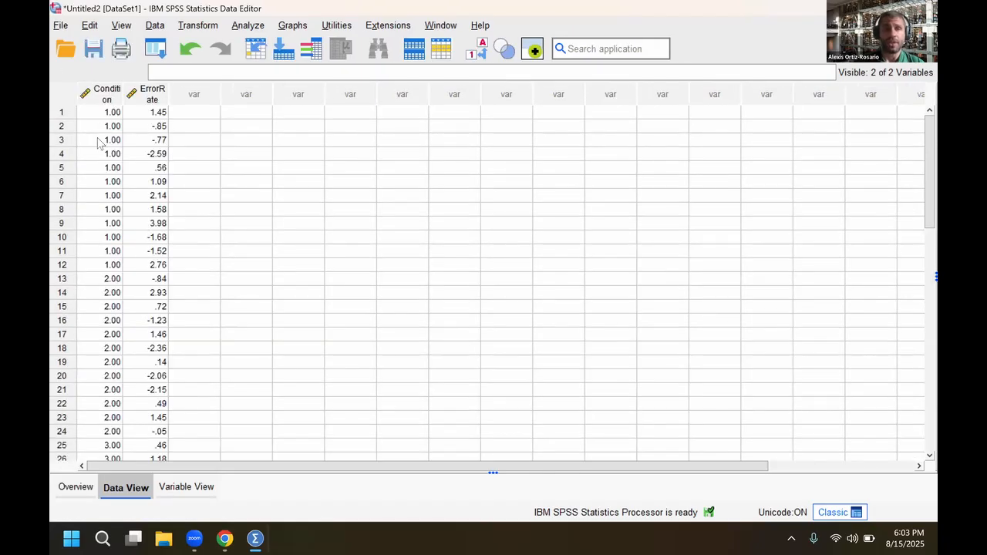
drag(122, 91, 213, 96)
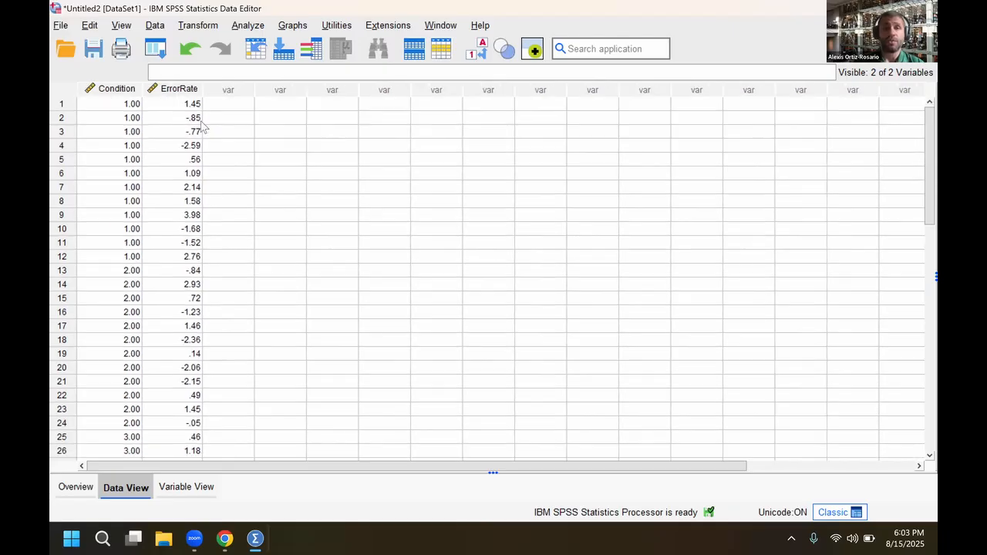
Open the Chart Builder, scanning the data to assign the variables' measurement levels automatically
click(292, 25)
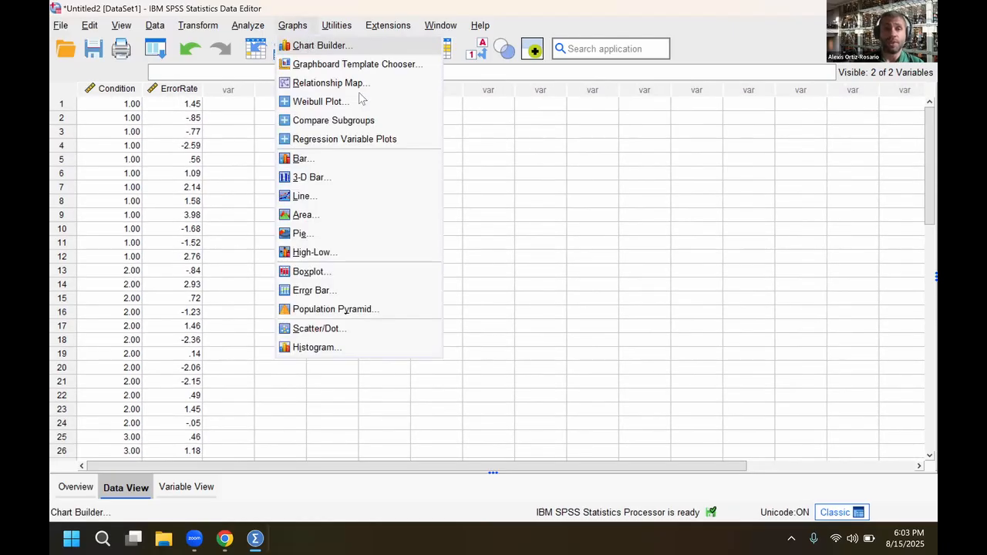
click(309, 48)
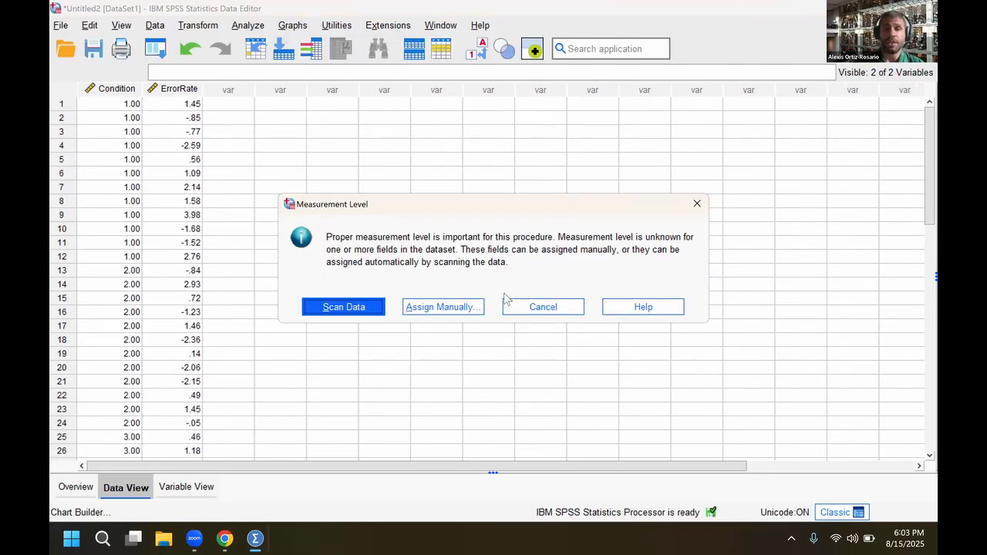
click(356, 308)
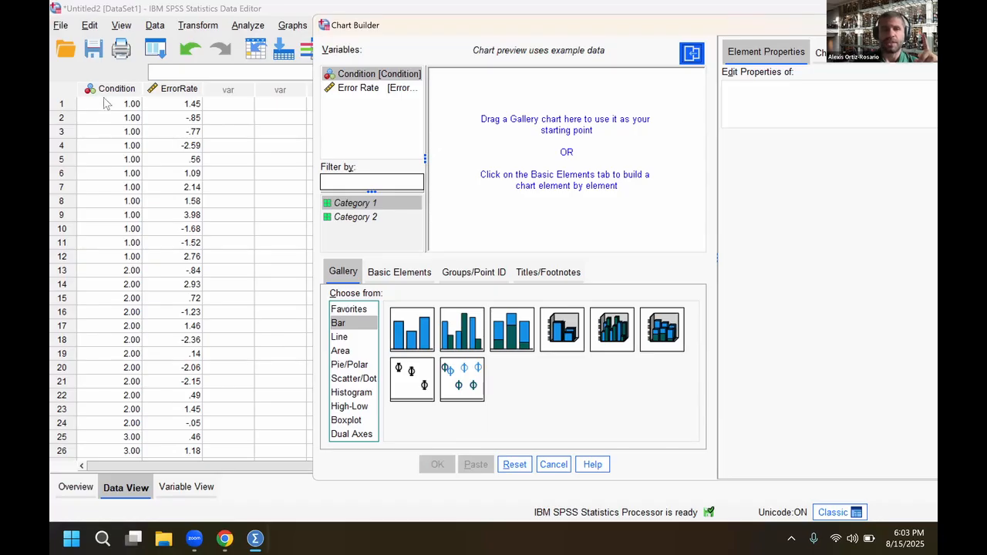
click(129, 90)
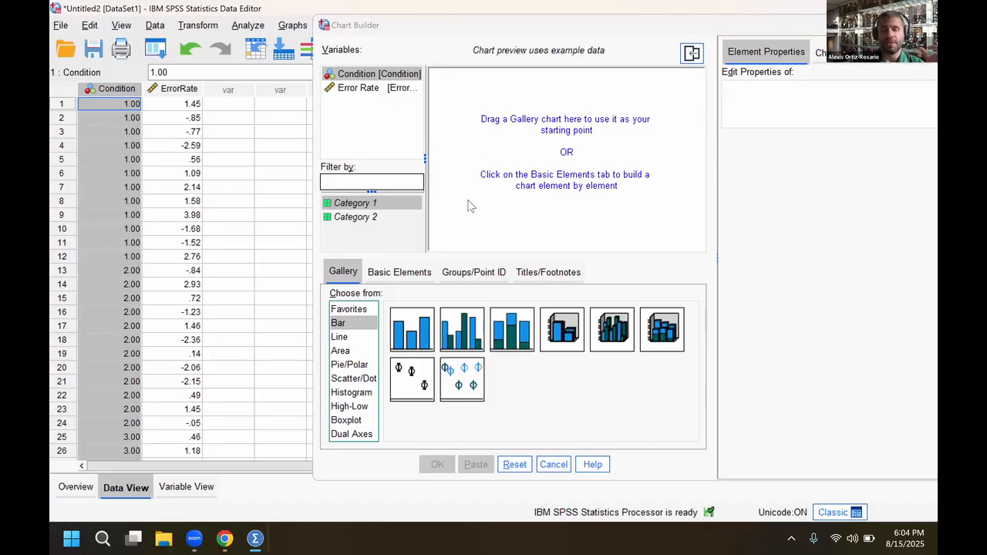
Place a Simple Boxplot from the Boxplot gallery in the chart preview
click(346, 421)
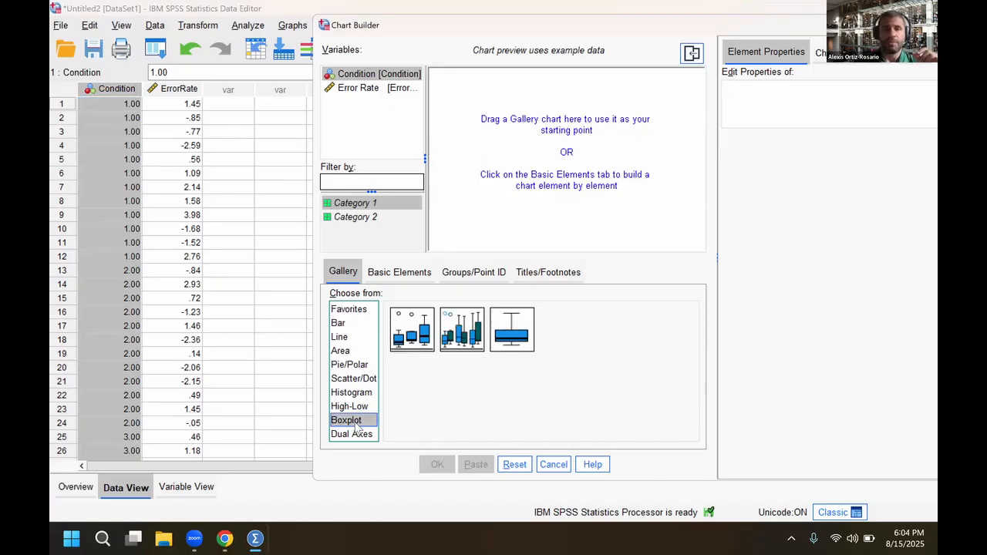
click(411, 339)
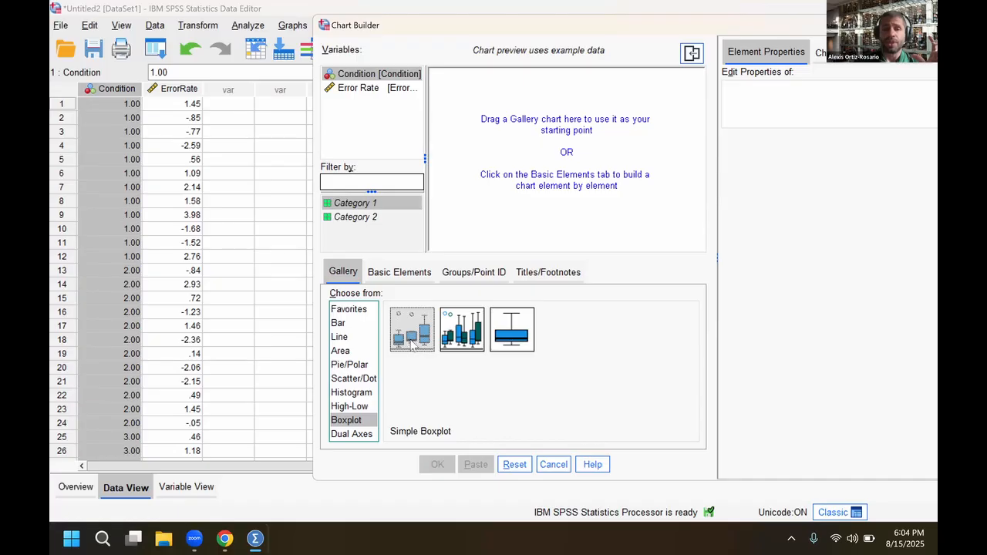
drag(412, 345, 533, 154)
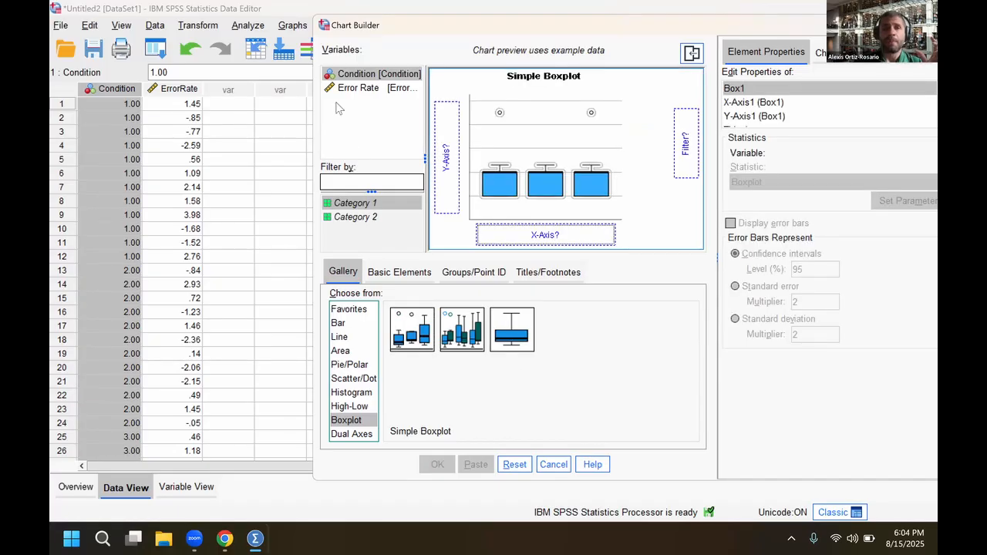
Assign Condition to the boxplot's x-axis and Error Rate to its y-axis, and generate the chart
drag(360, 74, 537, 244)
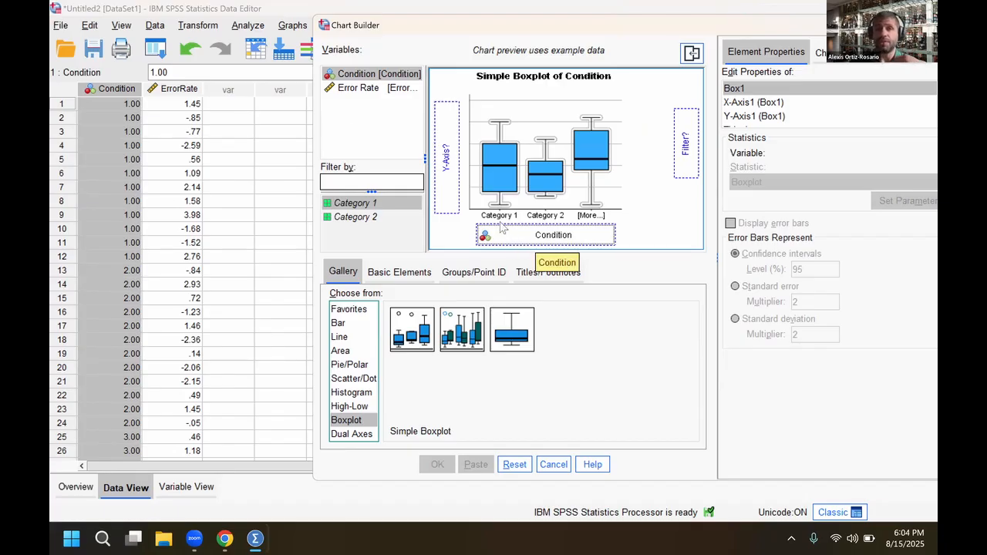
click(347, 91)
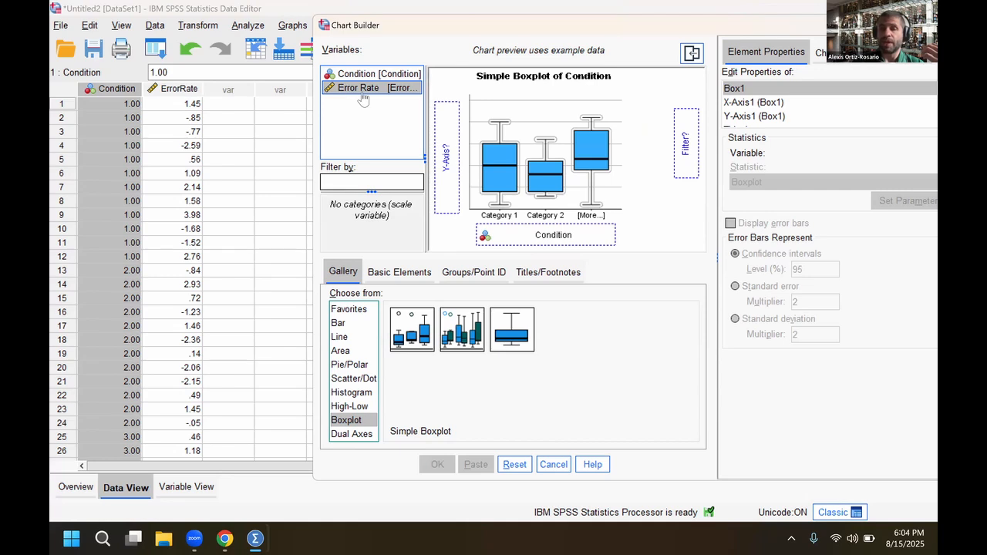
drag(362, 98, 442, 183)
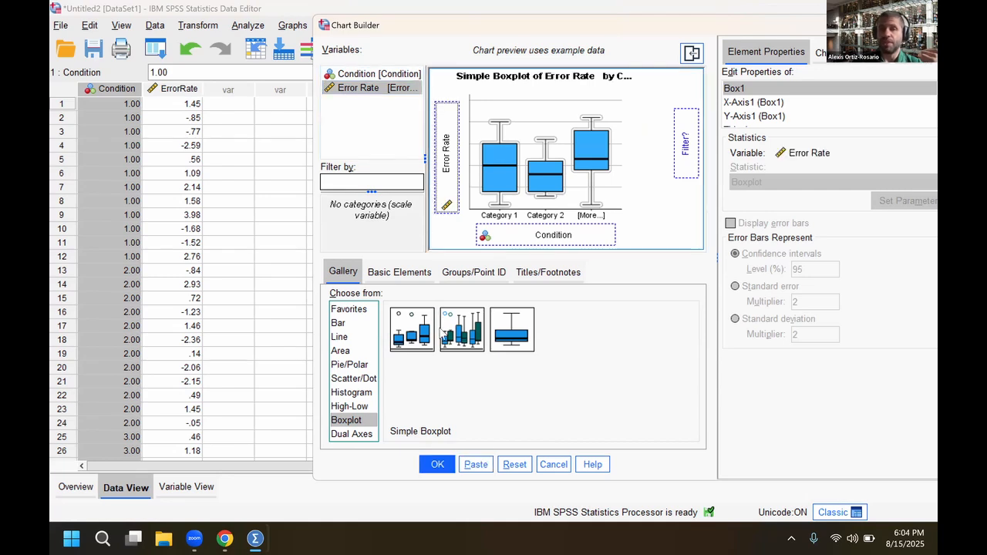
click(437, 465)
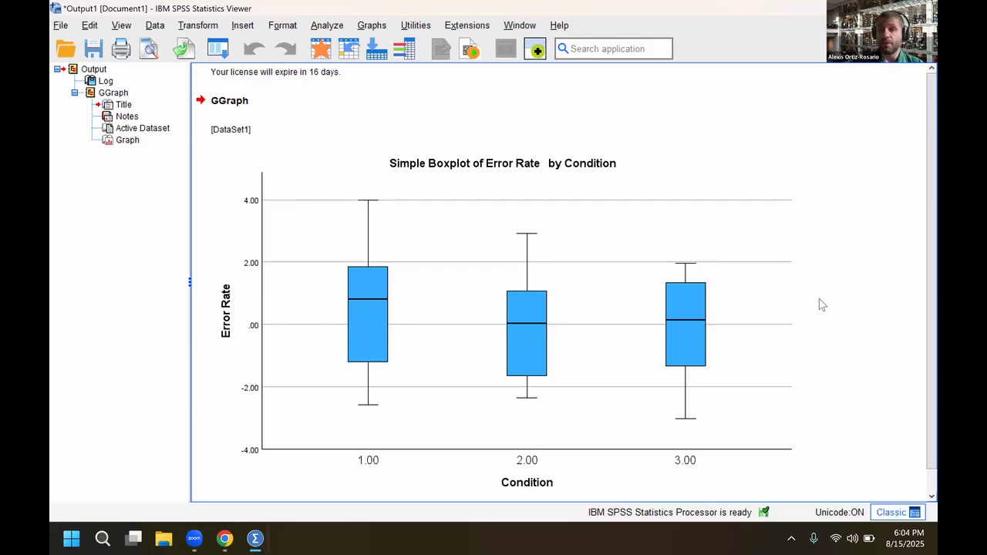
click(385, 316)
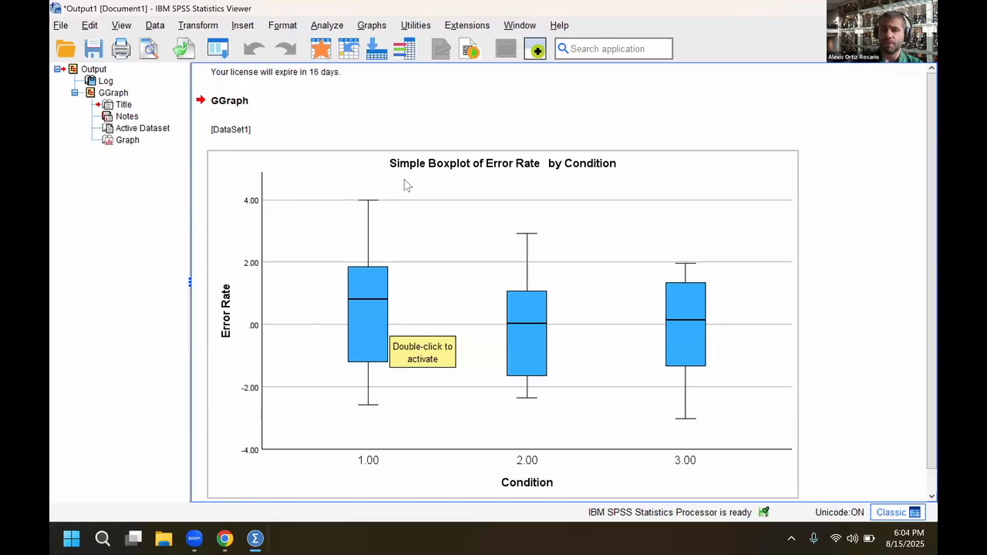
scroll(411, 174, down, 1)
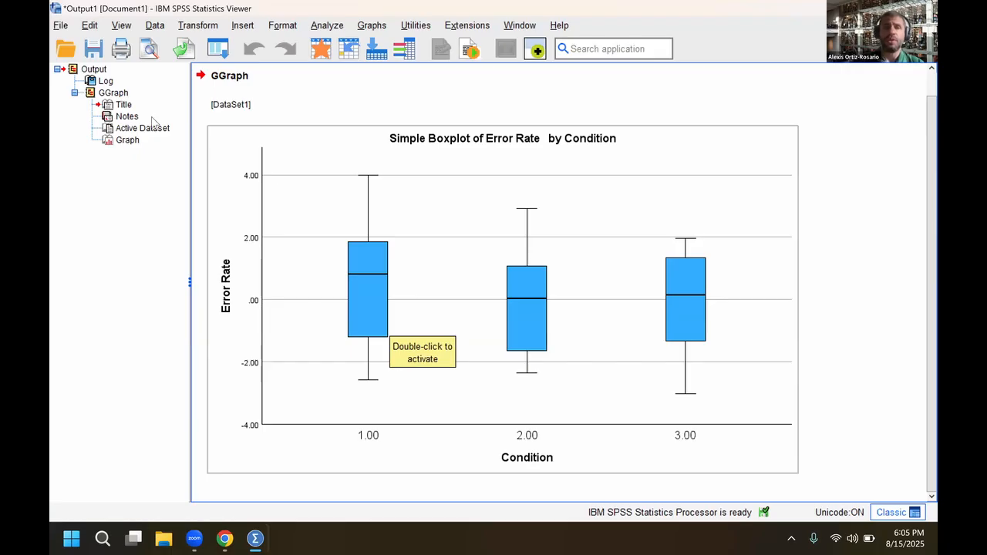
Set up a One-Way ANOVA from the dataset with Condition as the factor and Error Rate as the dependent variable
key(alt+Tab)
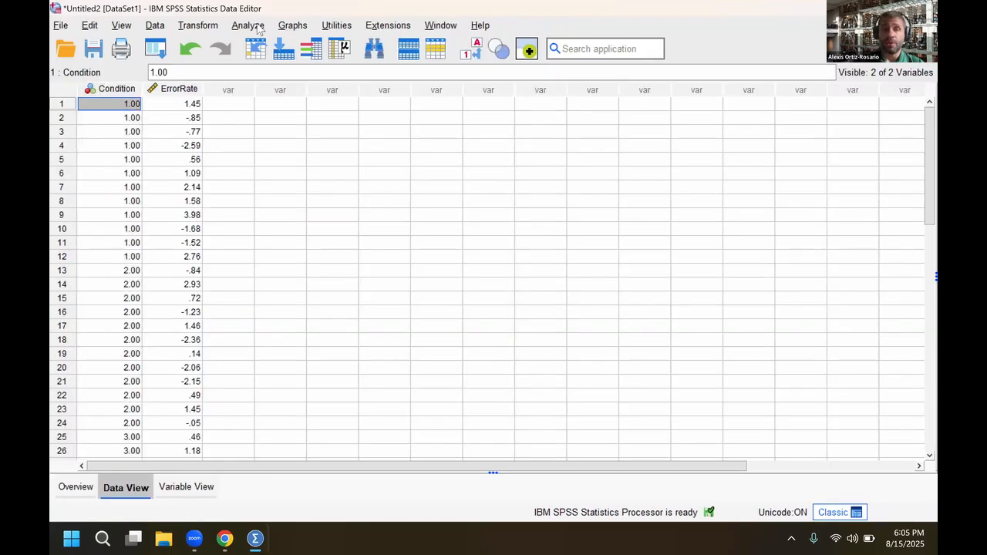
click(261, 30)
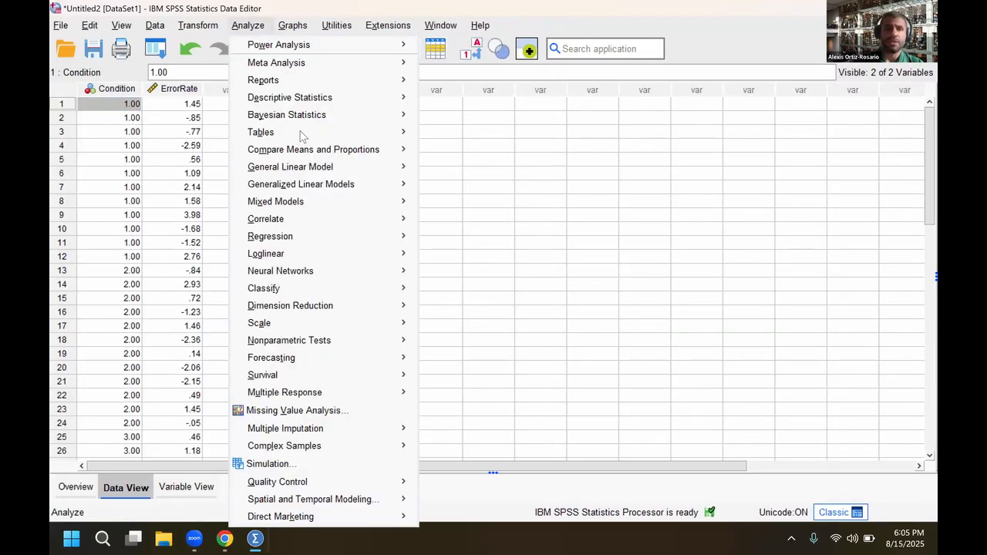
mouse_move(331, 149)
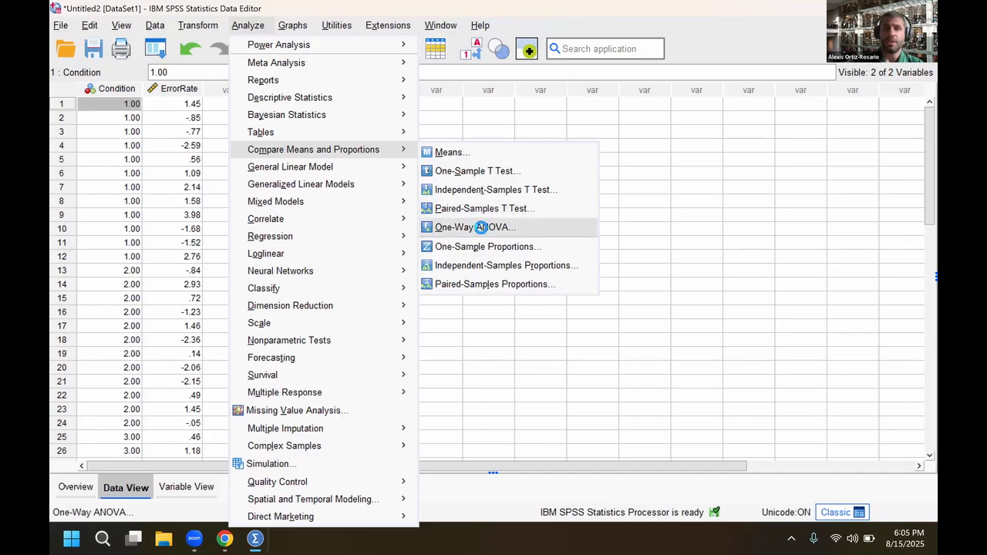
click(473, 228)
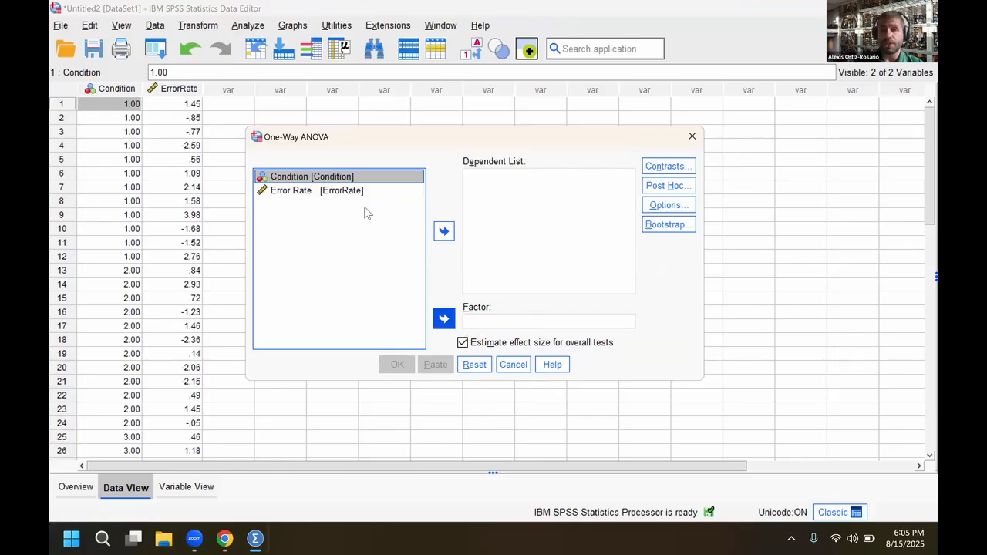
double_click(312, 177)
click(325, 190)
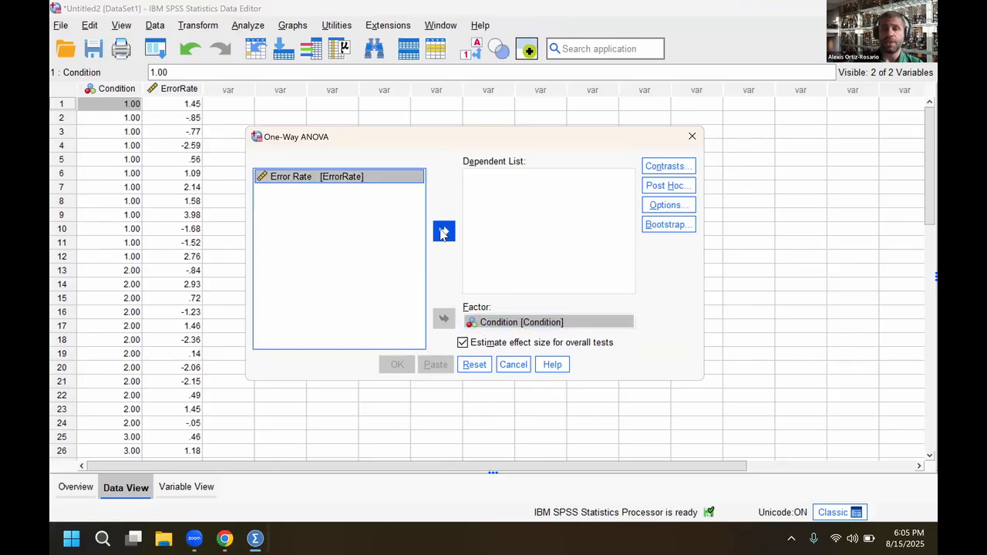
click(443, 232)
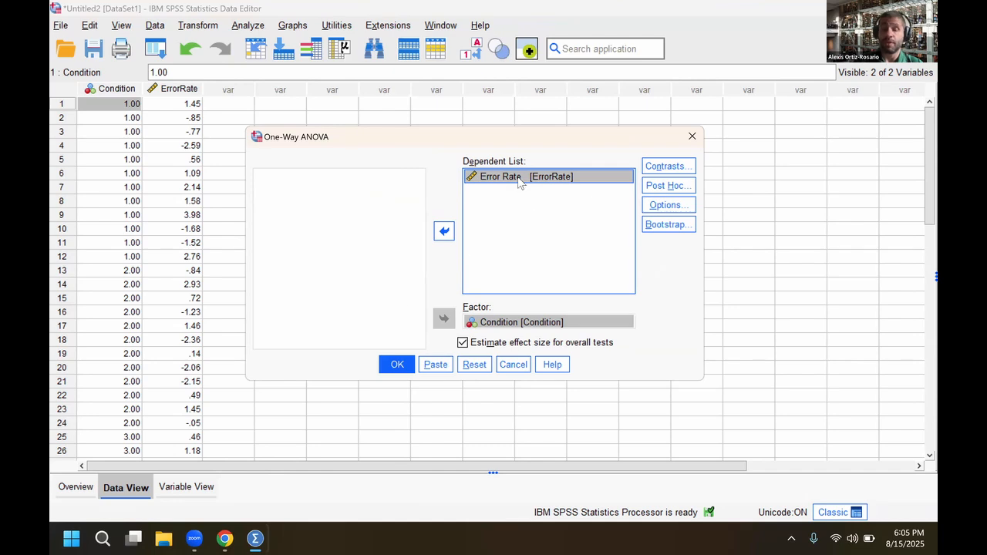
Add the Tukey post hoc test to the One-Way ANOVA and run the analysis
click(661, 188)
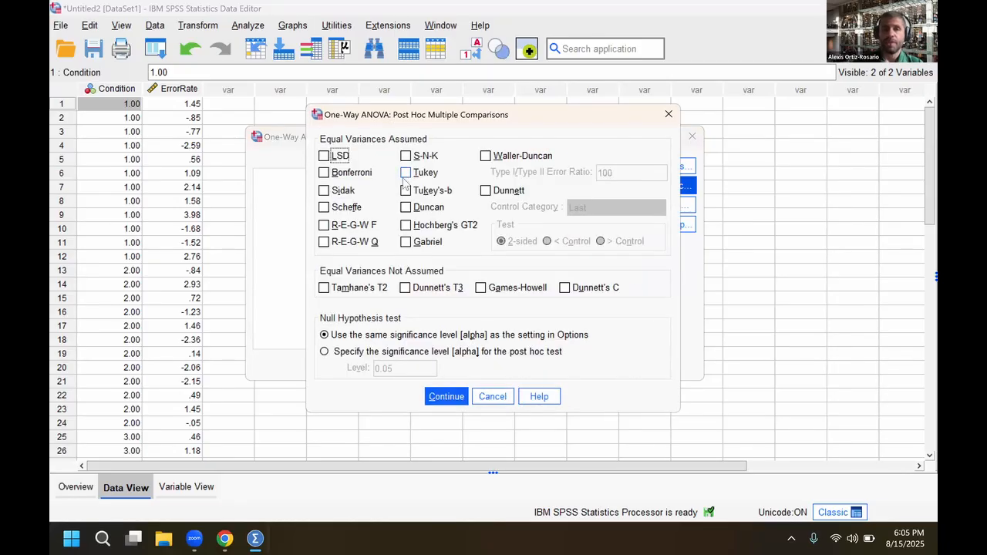
click(406, 172)
click(445, 397)
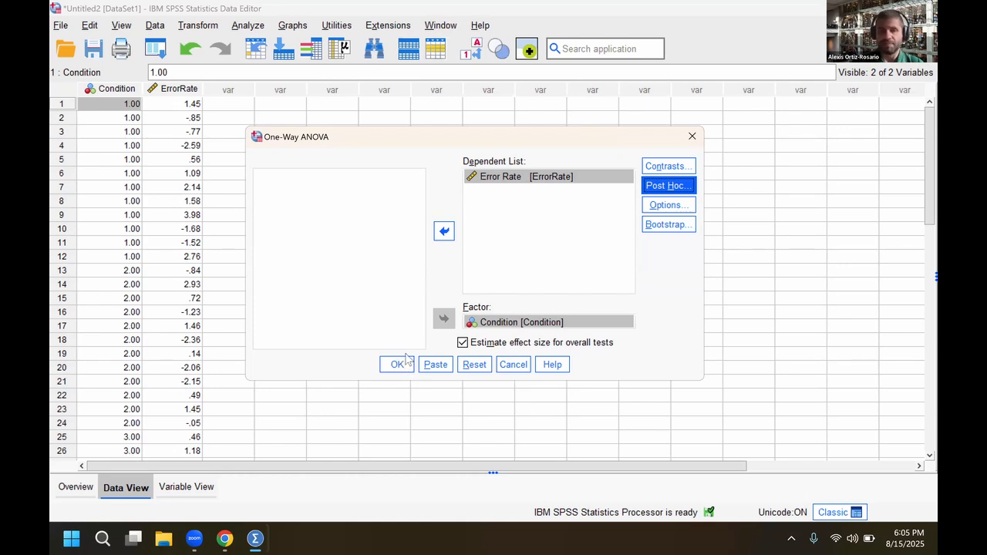
click(402, 365)
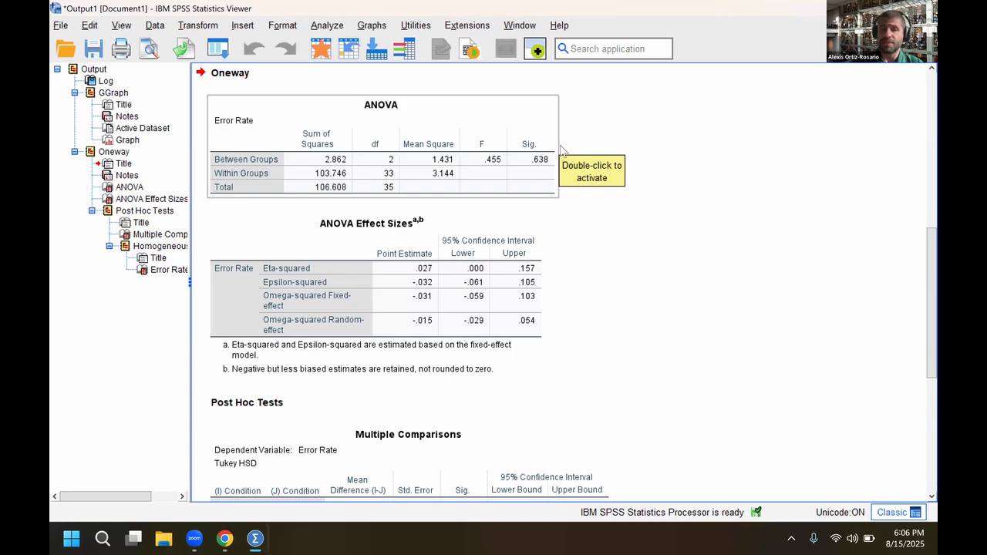
Examine the boxplot and the ANOVA, effect size, Tukey multiple comparisons and homogeneous subsets tables in the output
scroll(564, 154, down, 5)
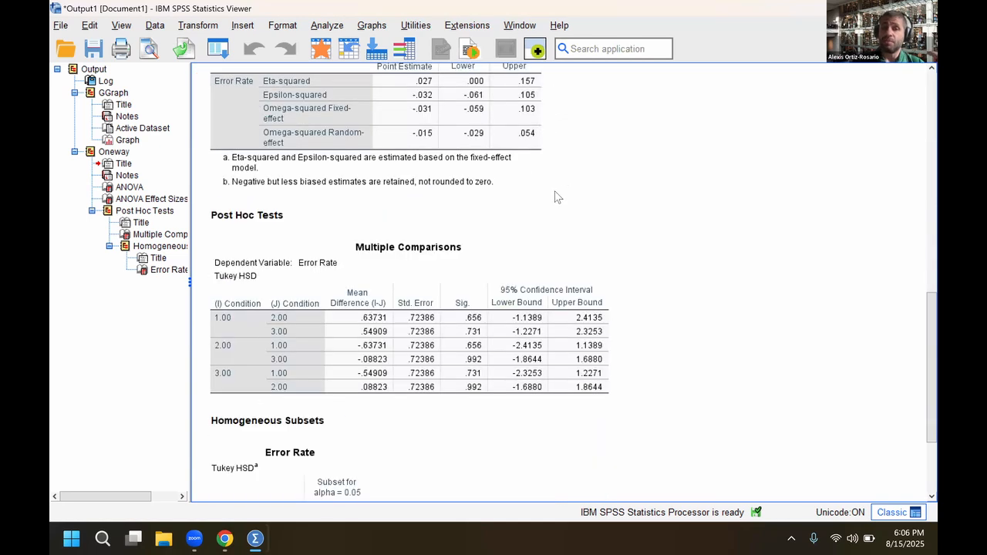
scroll(557, 197, down, 2)
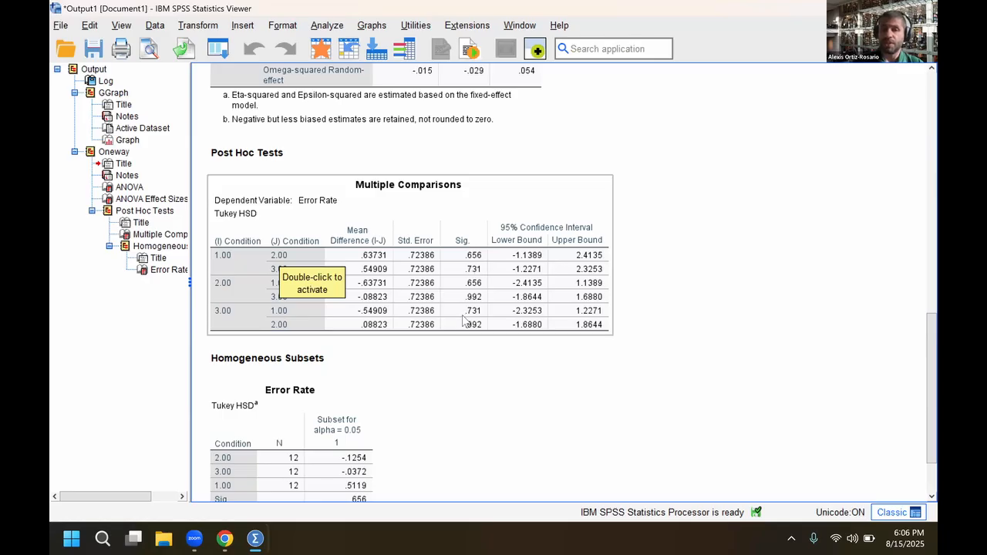
scroll(463, 320, down, 2)
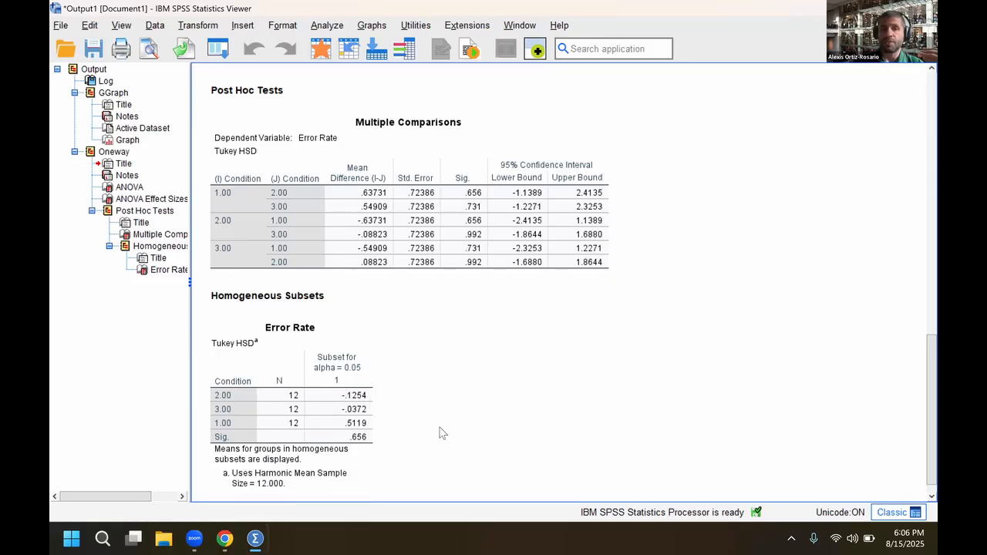
scroll(455, 424, up, 10)
scroll(462, 308, up, 7)
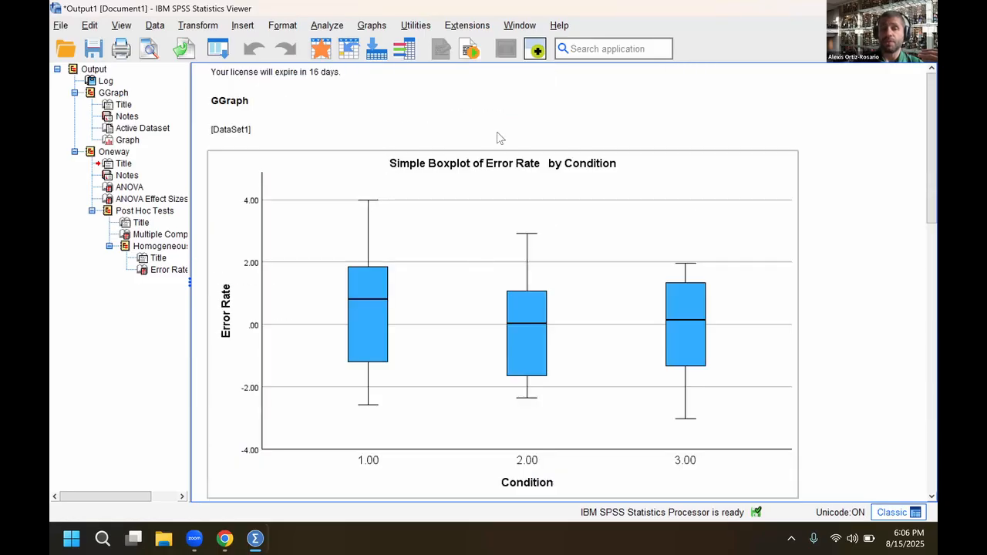
scroll(472, 154, down, 5)
scroll(475, 208, down, 3)
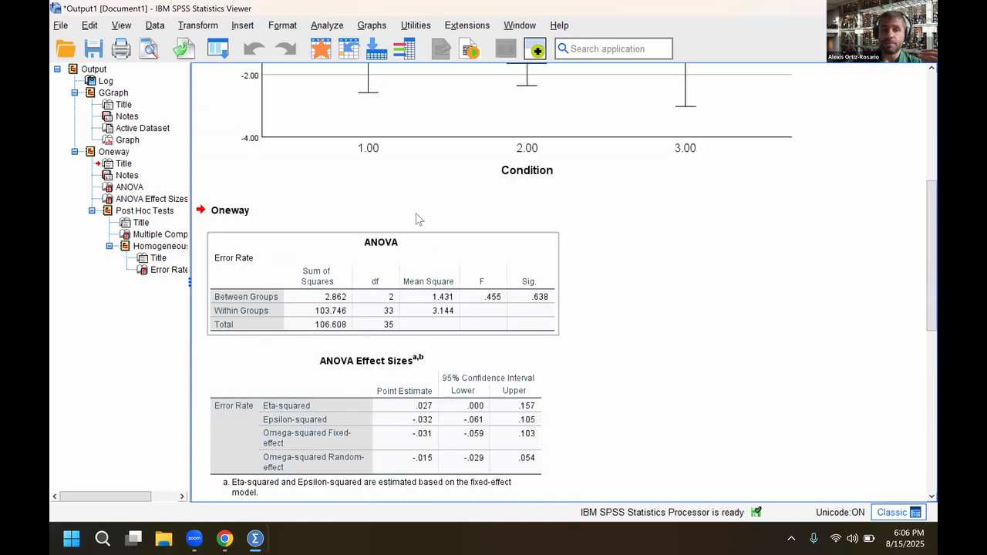
scroll(417, 220, down, 7)
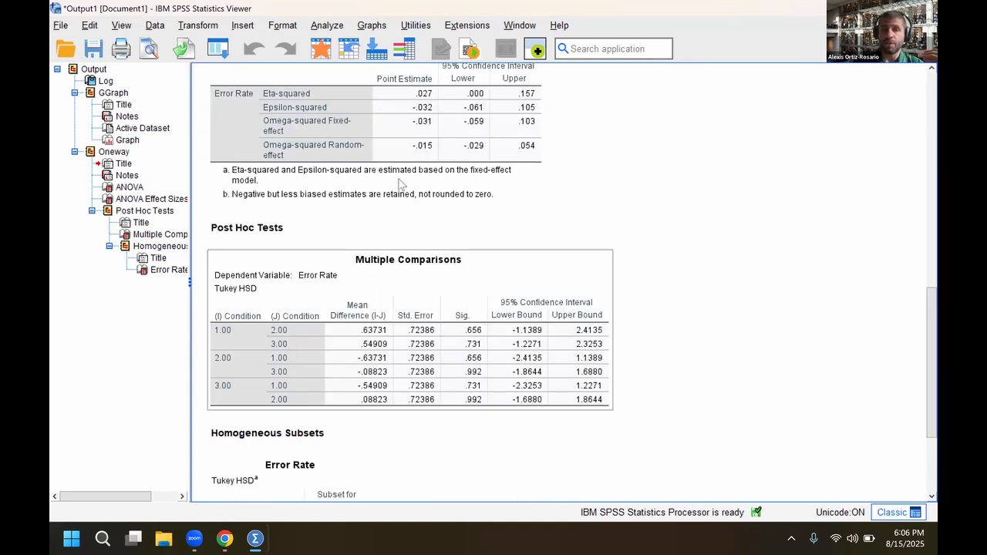
scroll(375, 333, down, 3)
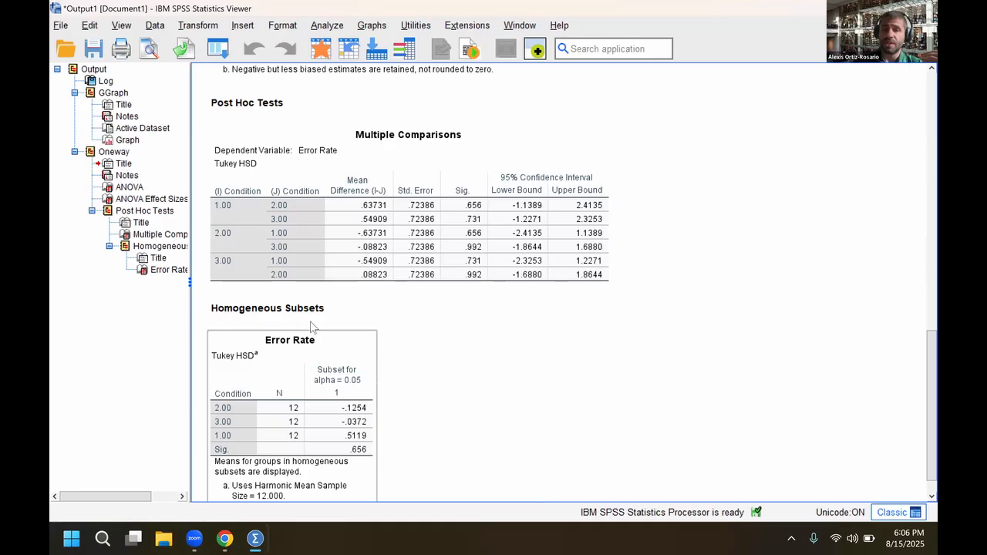
scroll(312, 329, down, 1)
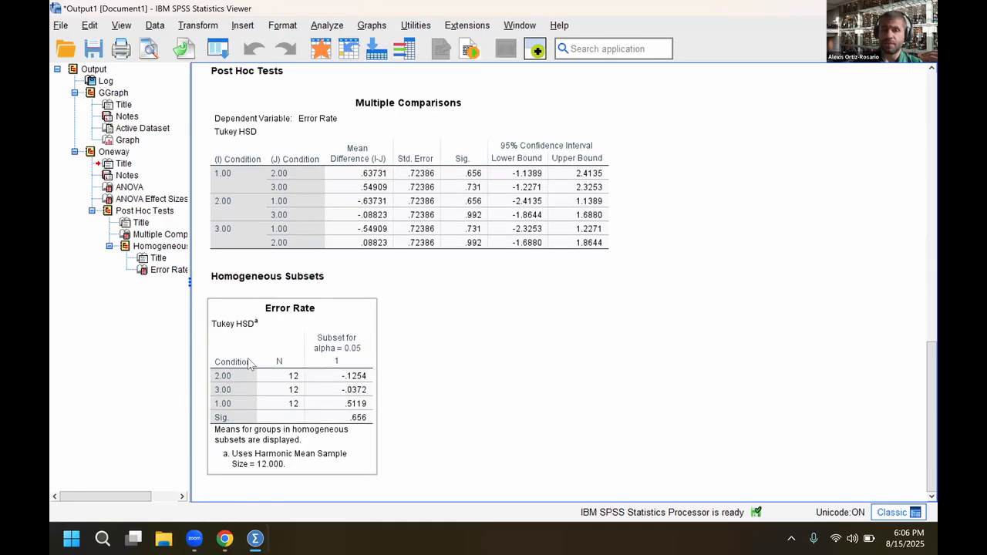